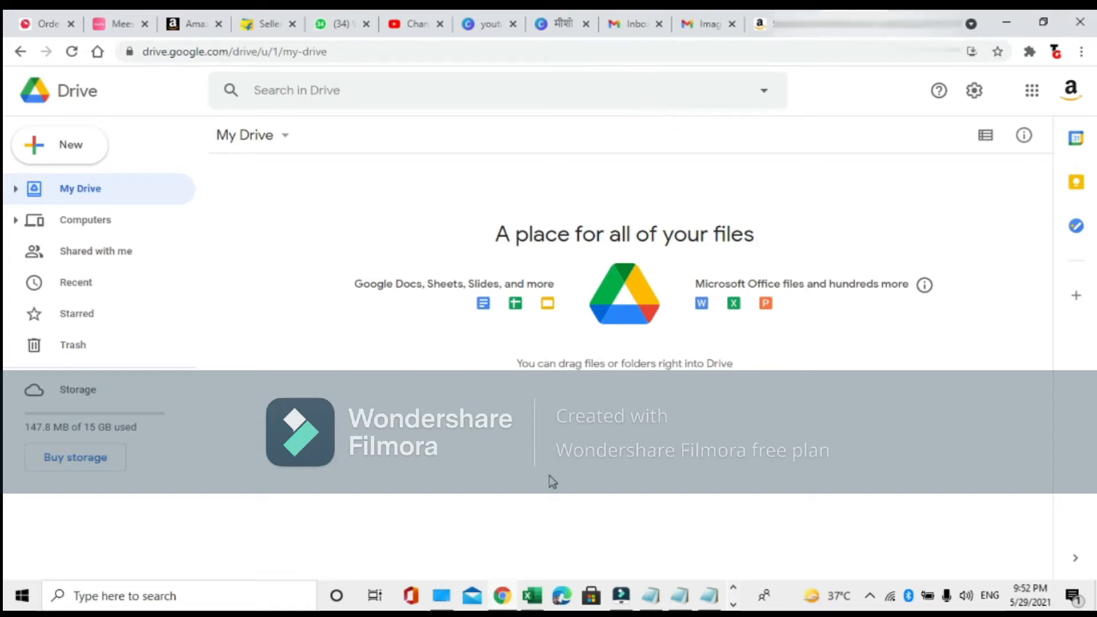
Step: Switch to the Keychains Meesho template in Excel and read the Instructions sheet's guidelines, pre-upload checks and image rules
left_click(532, 596)
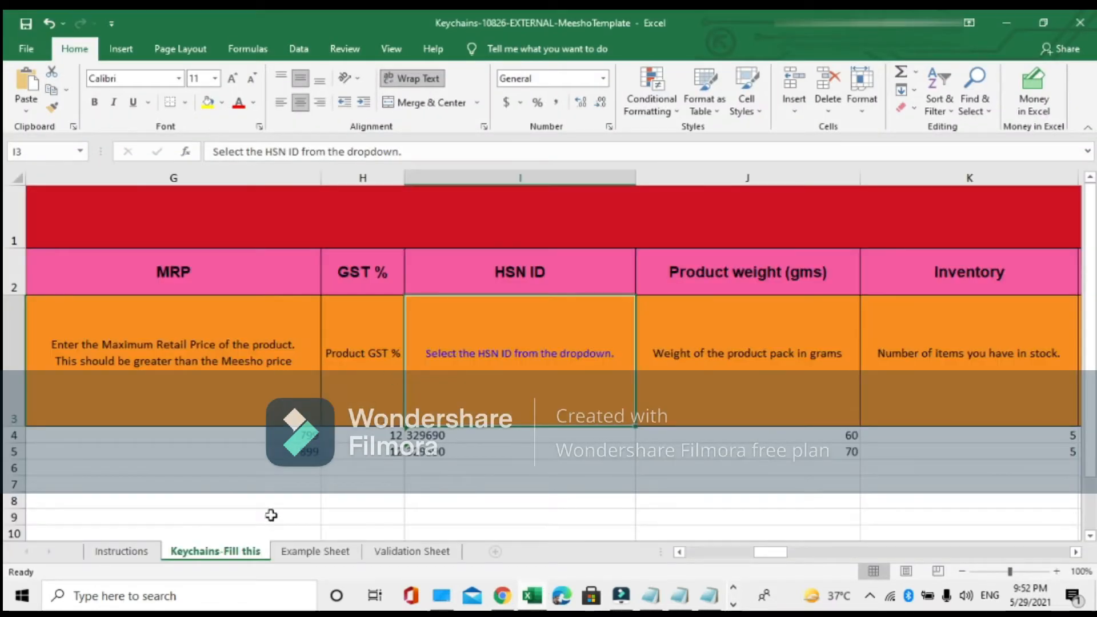
left_click(122, 552)
scroll(435, 324, "up", 3)
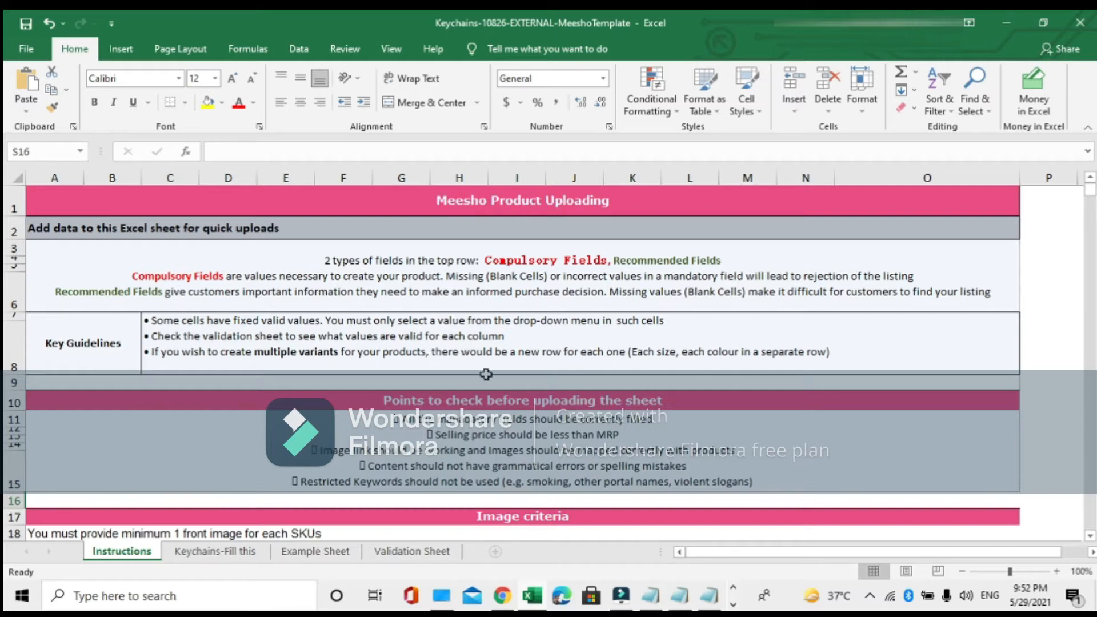
scroll(538, 332, "down", 1)
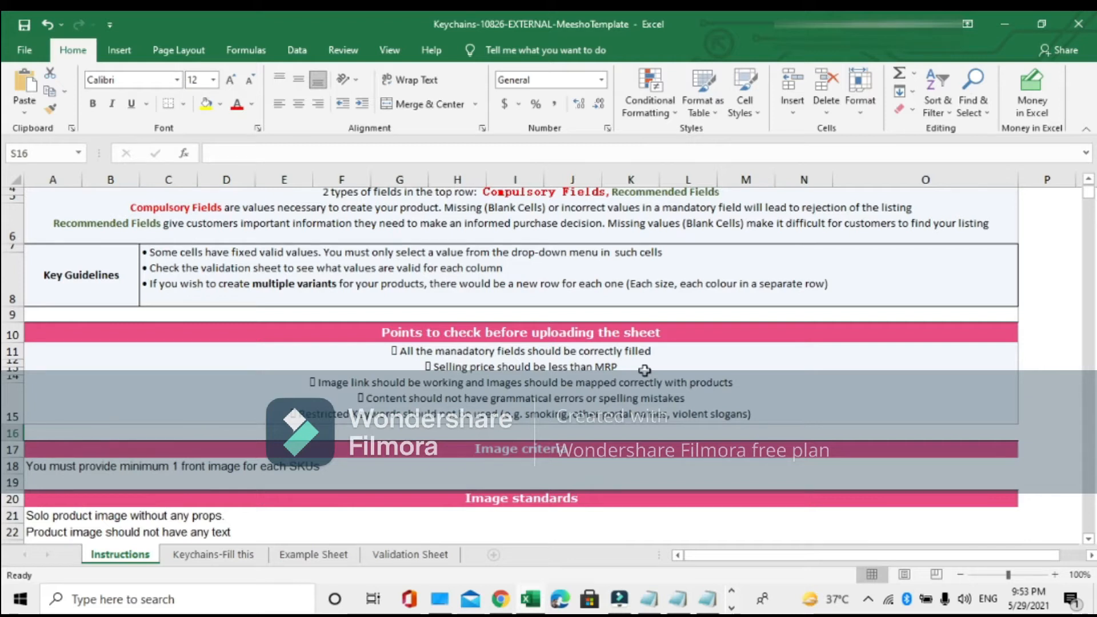
scroll(645, 371, "down", 3)
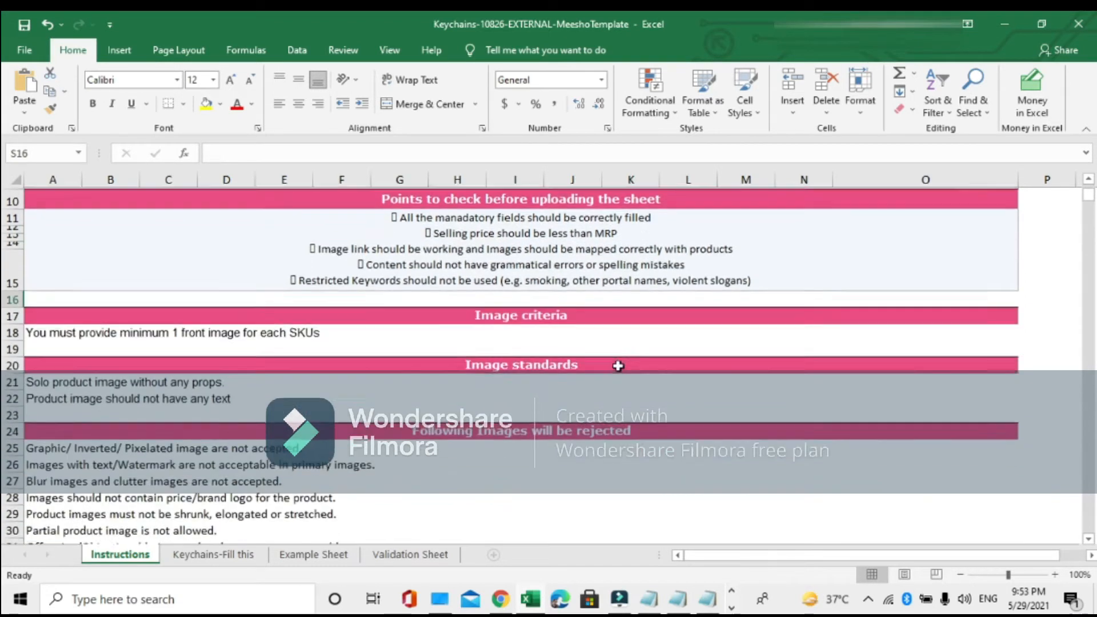
scroll(565, 348, "down", 1)
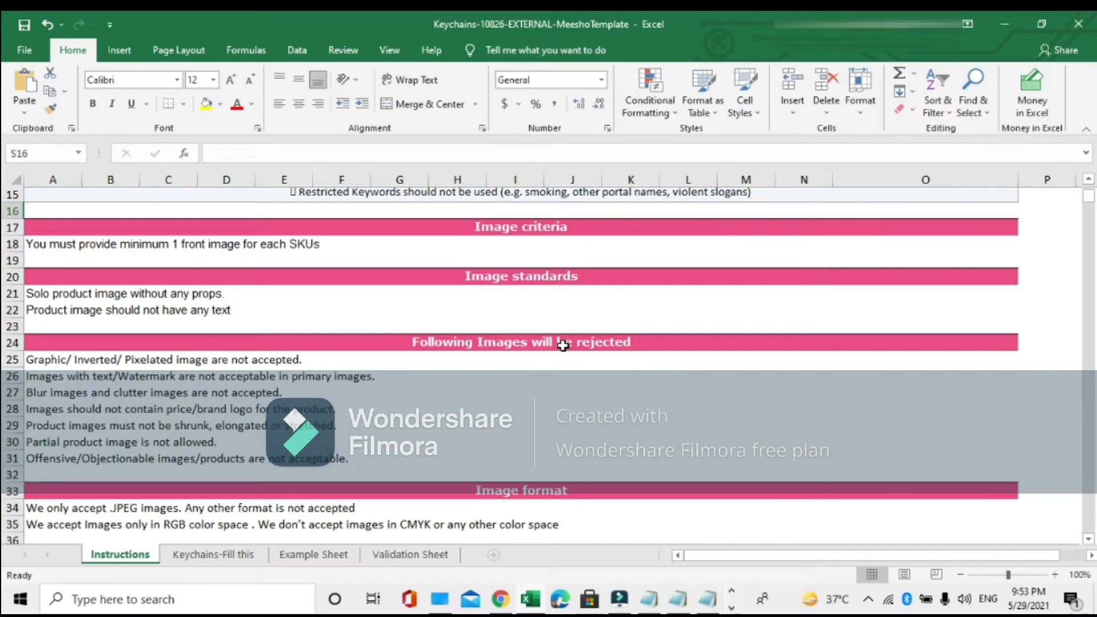
scroll(562, 346, "down", 1)
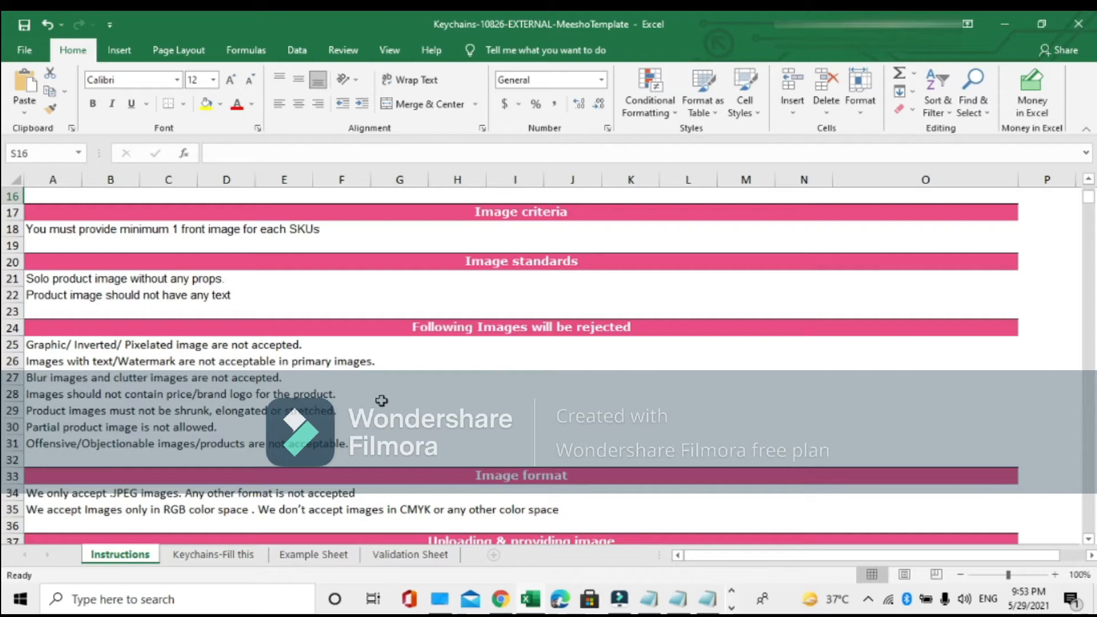
scroll(337, 391, "down", 2)
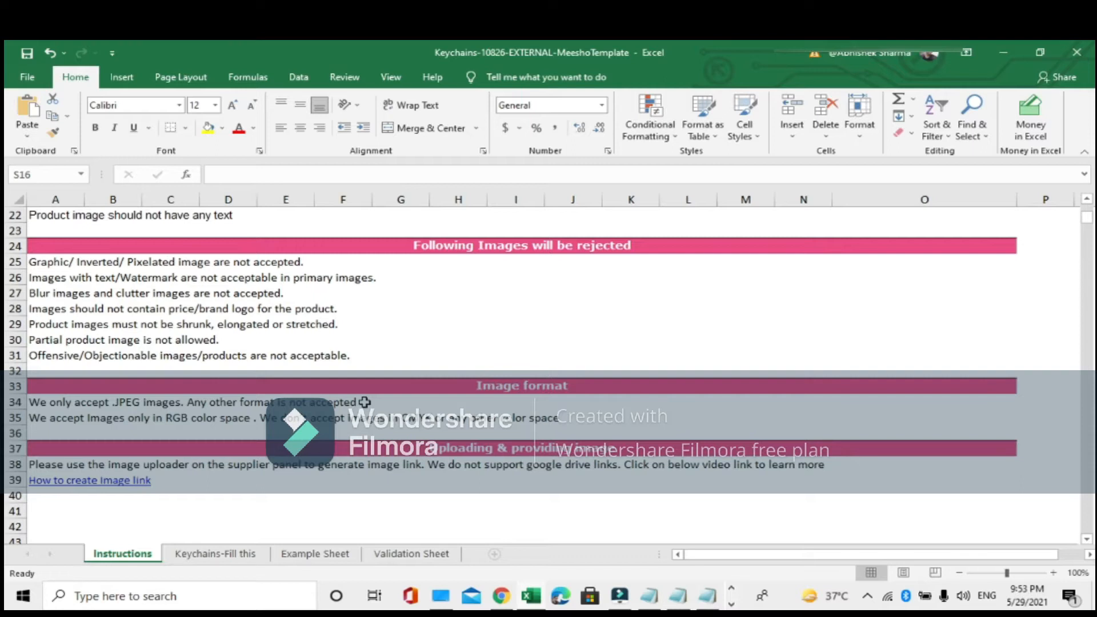
Step: Highlight the accepted file type rule under Image format on the Instructions sheet and read that section
left_click(133, 402)
left_click_drag(41, 404, 354, 411)
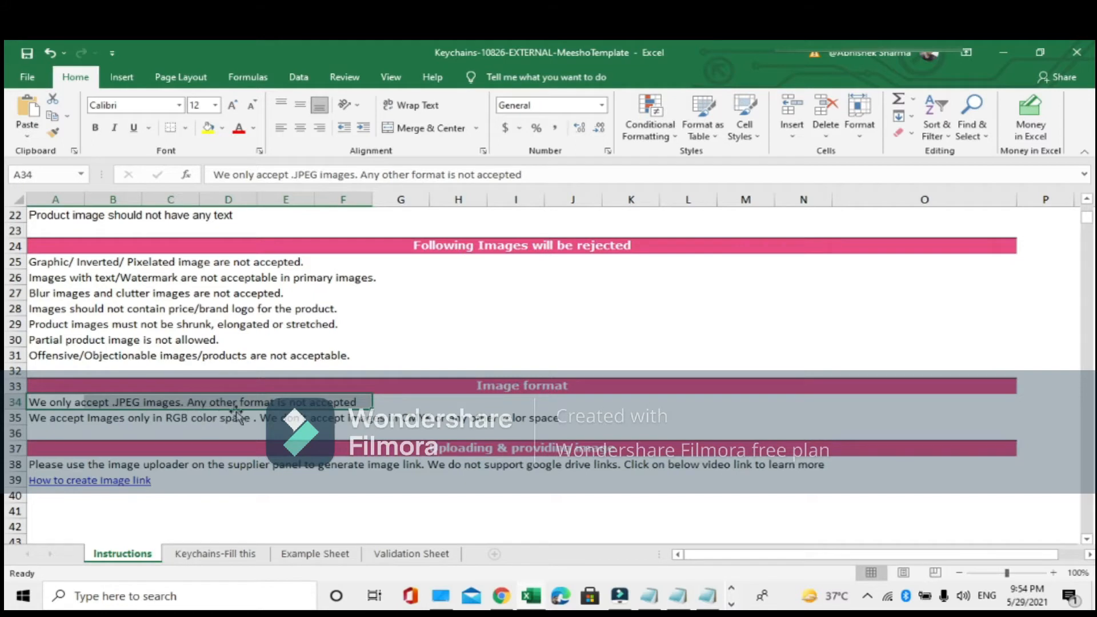
left_click(403, 408)
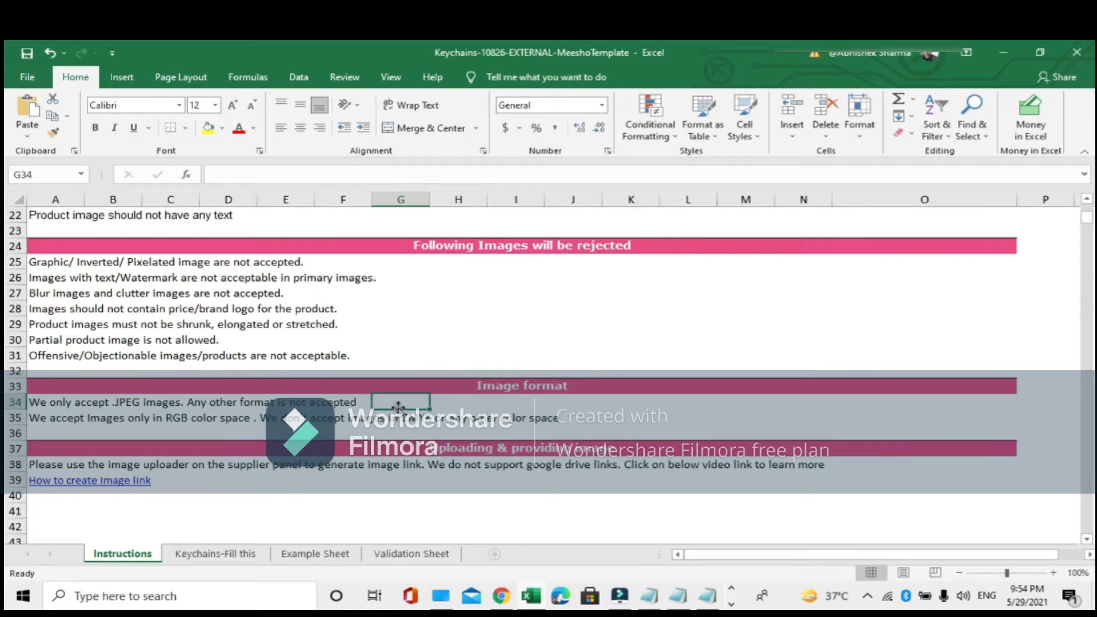
scroll(394, 407, "down", 1)
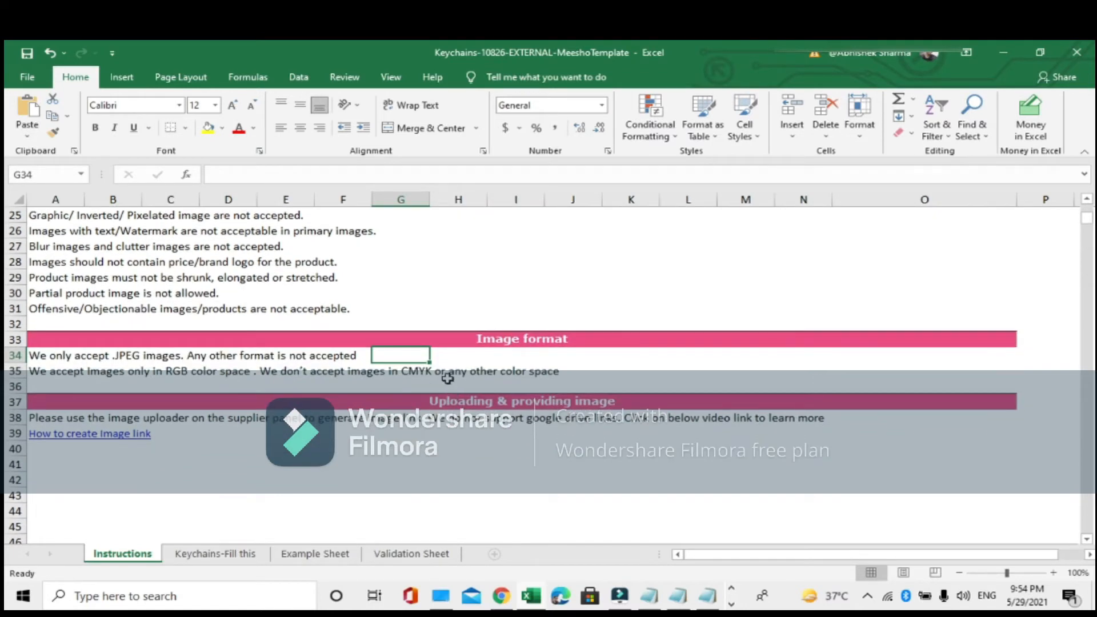
Step: Review the Instructions sheet again from the key guidelines through to the section on uploading and providing images
scroll(443, 372, "up", 7)
scroll(440, 356, "up", 2)
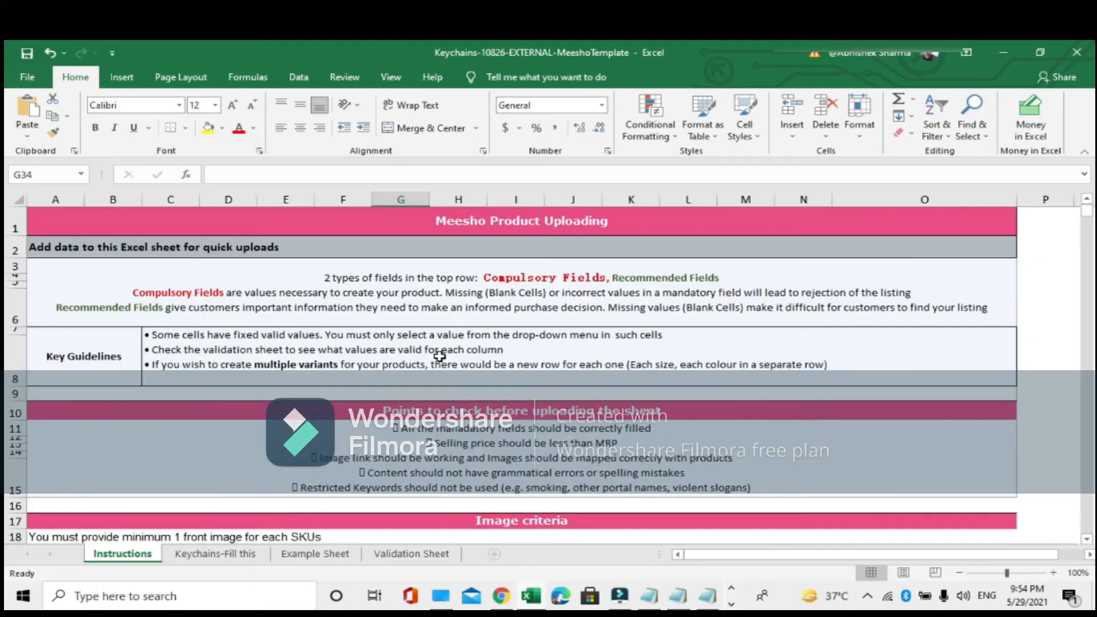
scroll(366, 355, "down", 3)
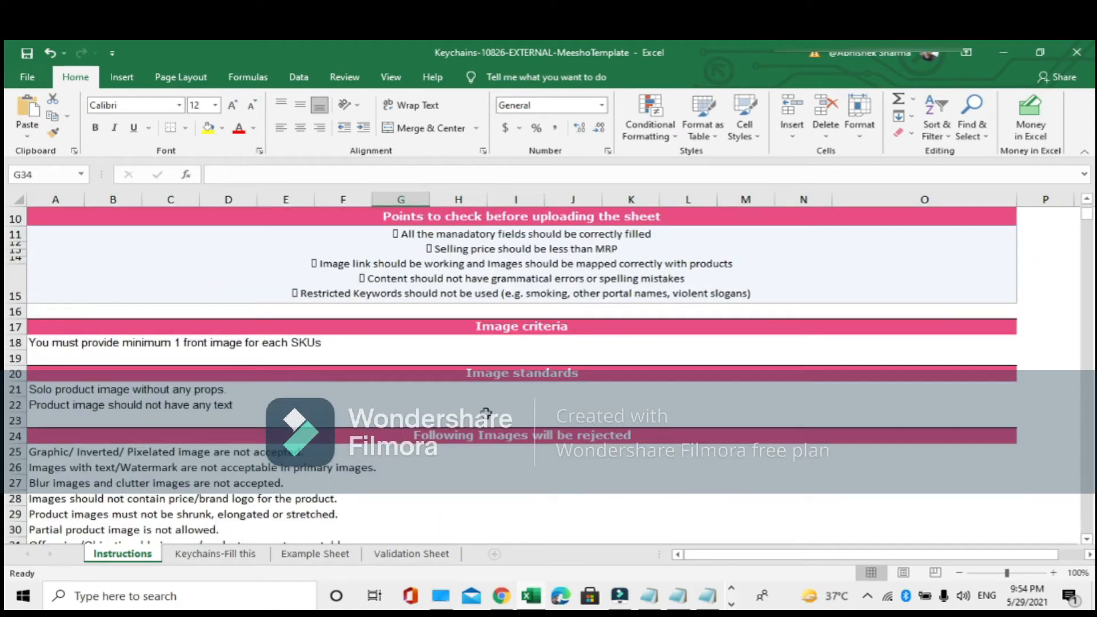
scroll(486, 413, "up", 3)
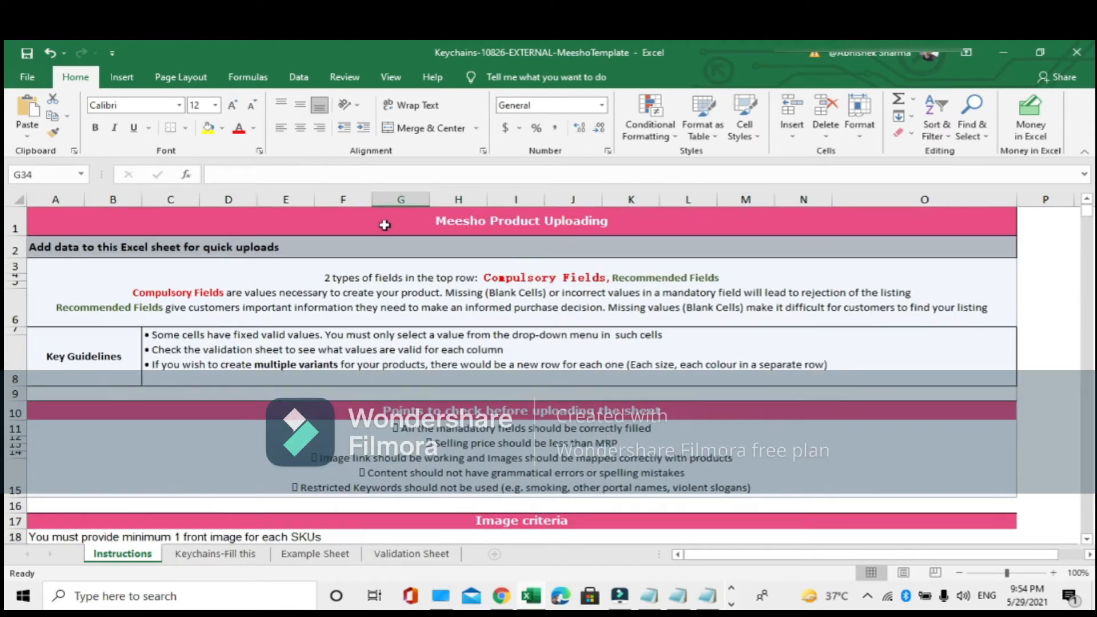
scroll(566, 335, "down", 3)
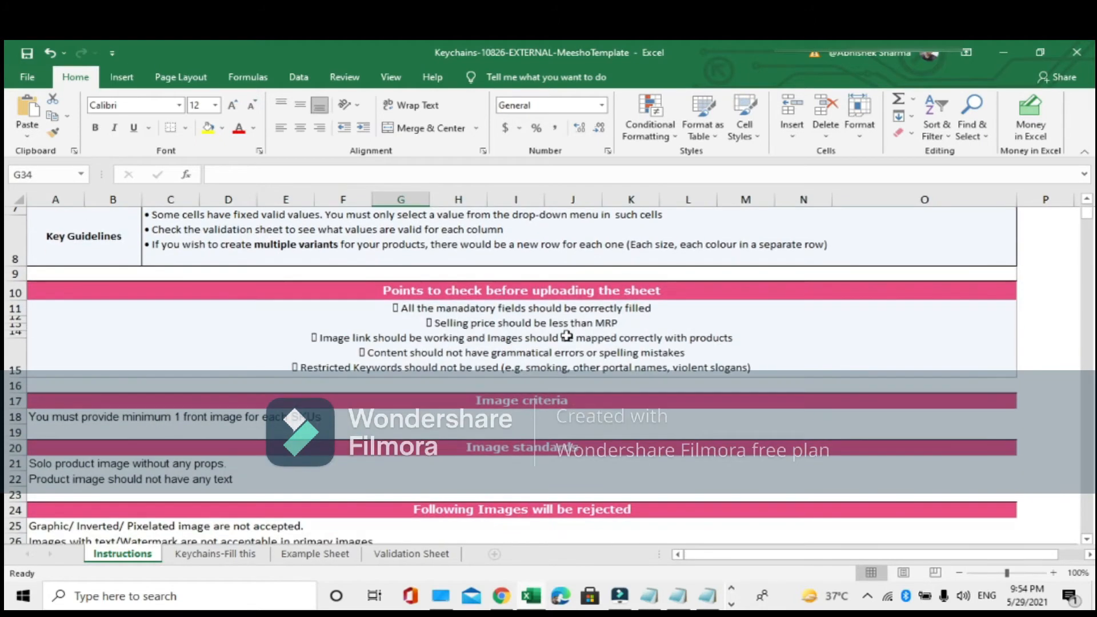
scroll(573, 356, "down", 6)
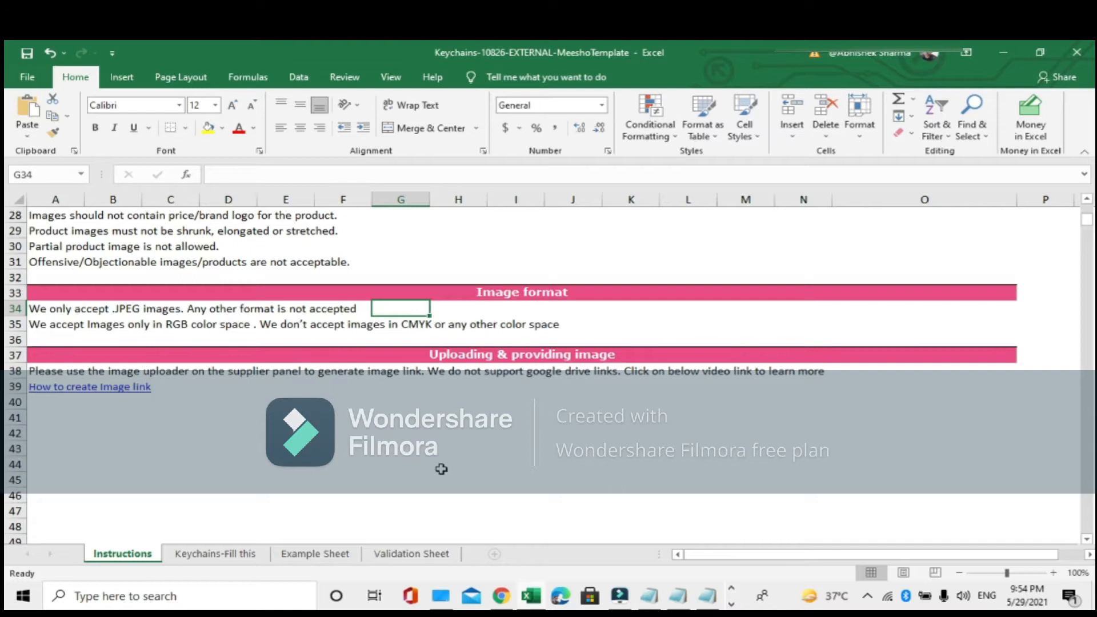
Step: Switch to Chrome and reload the Meesho supplier panel's Bulk Catalog Upload page
mouse_move(501, 601)
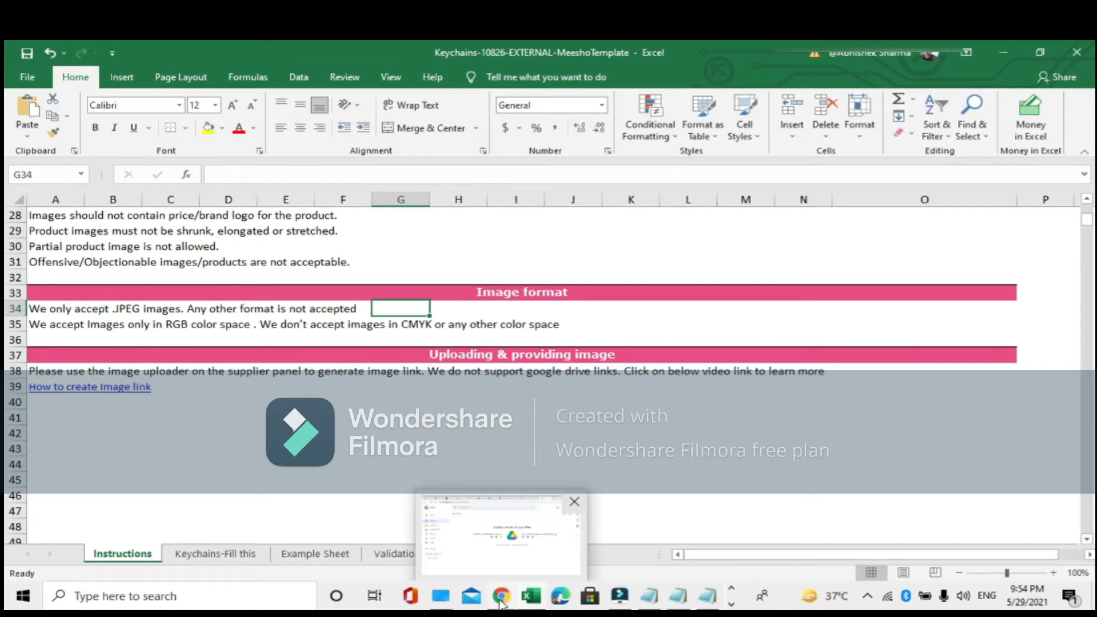
left_click(500, 532)
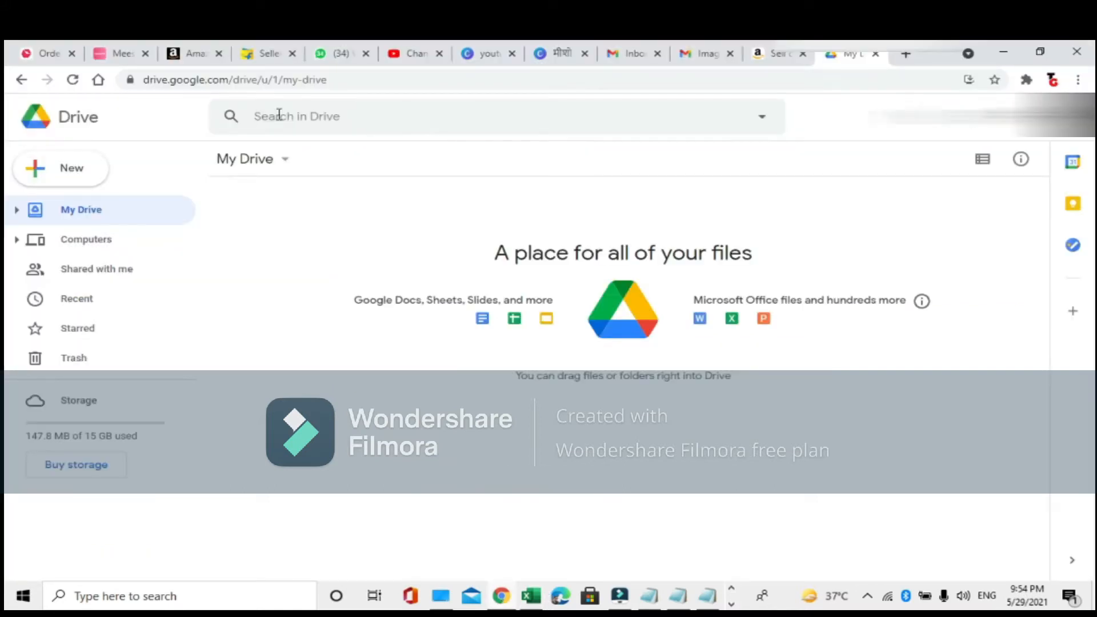
left_click(114, 54)
left_click(296, 80)
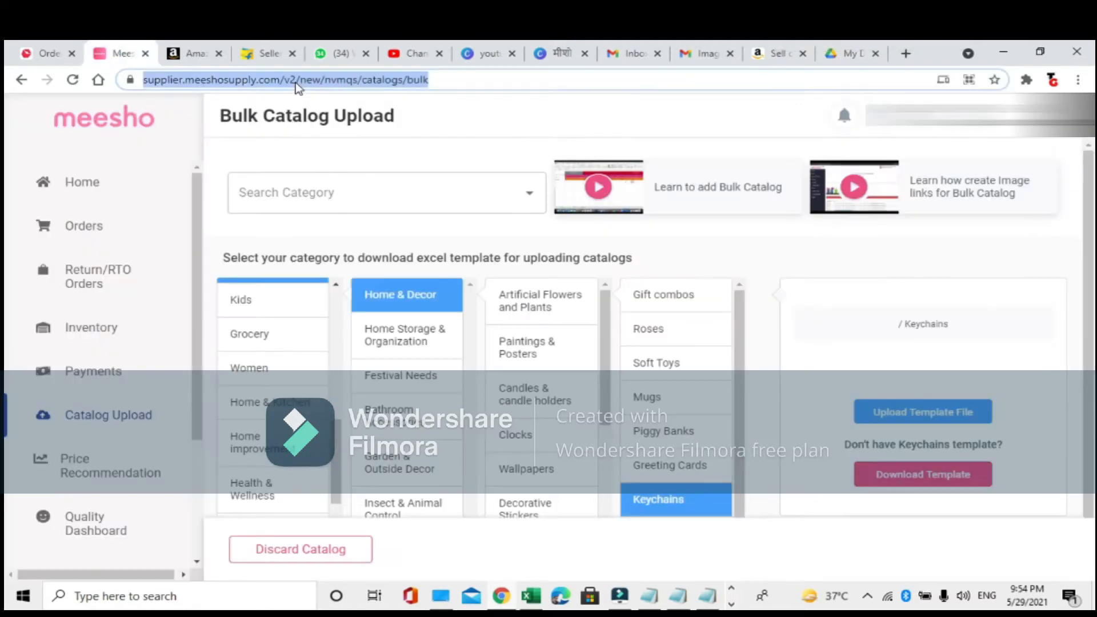
key("Return")
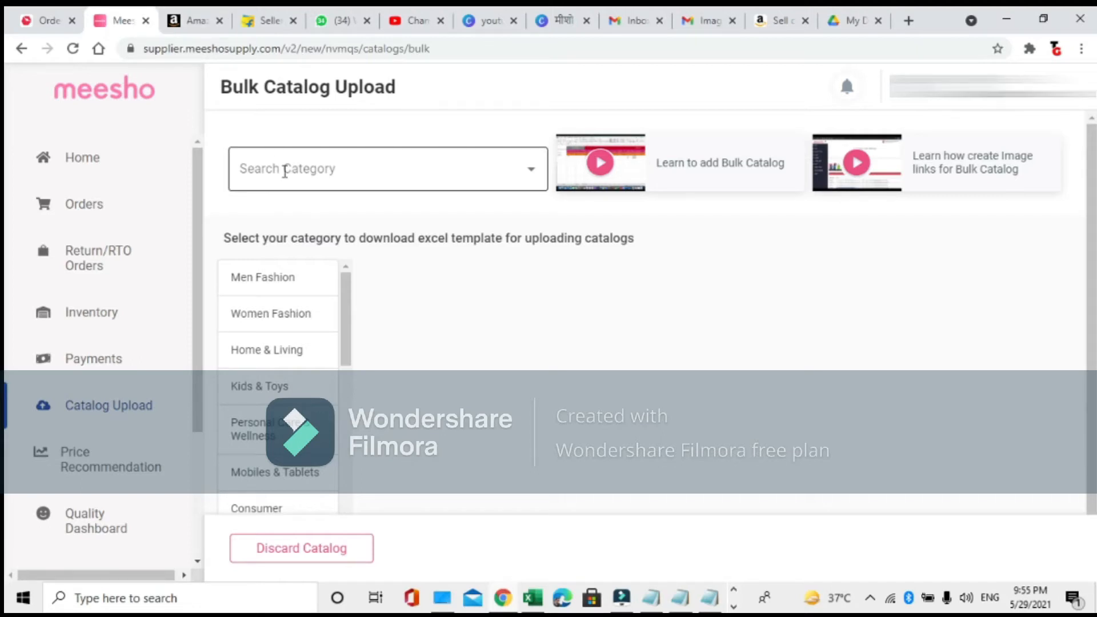
Step: Browse the product categories available for bulk catalog templates, from Men Fashion to the end of the list
left_click(284, 171)
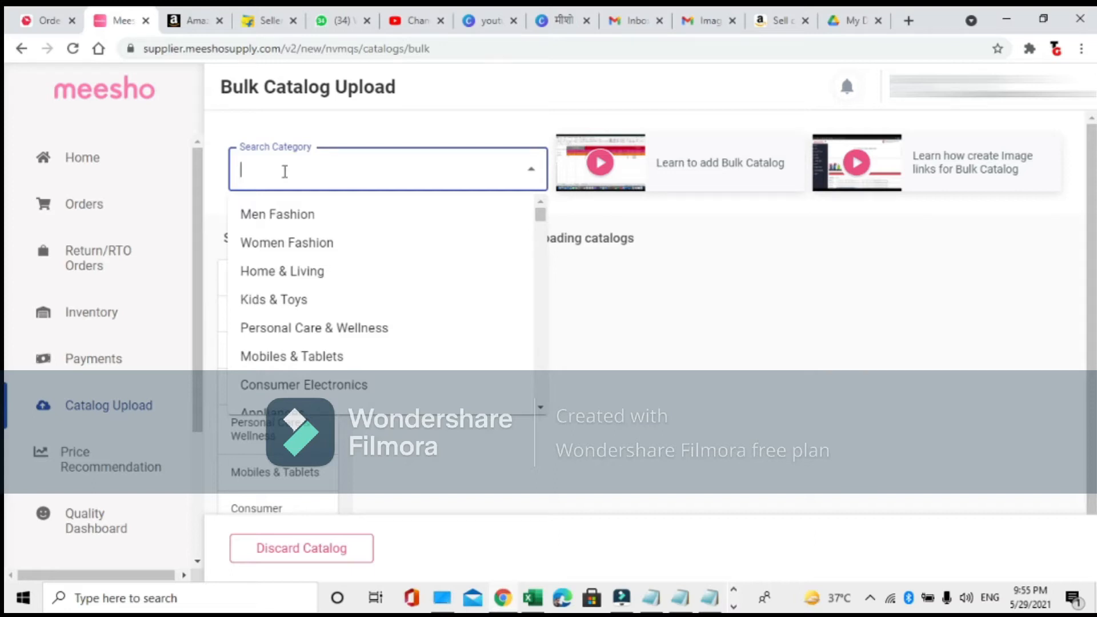
left_click(417, 457)
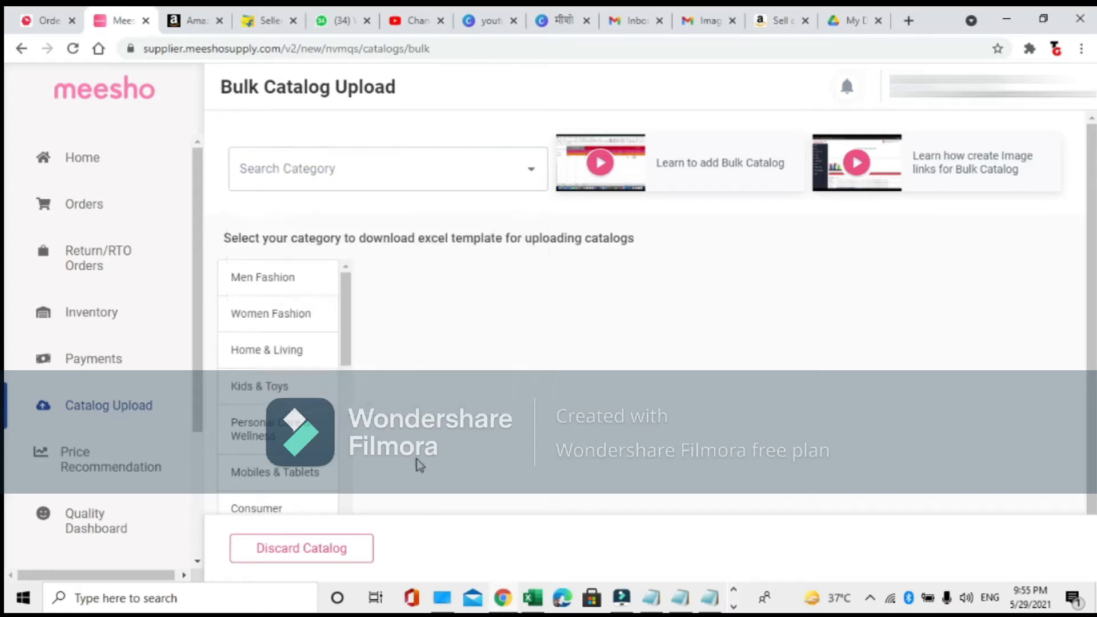
left_click_drag(346, 337, 350, 503)
scroll(280, 434, "down", 3)
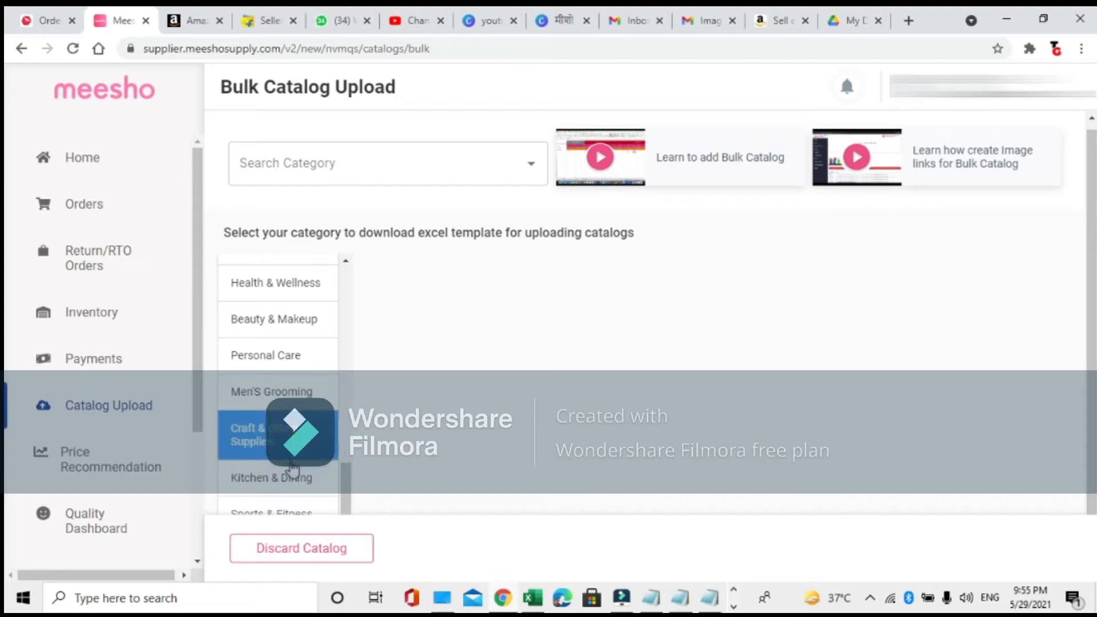
left_click_drag(343, 492, 345, 289)
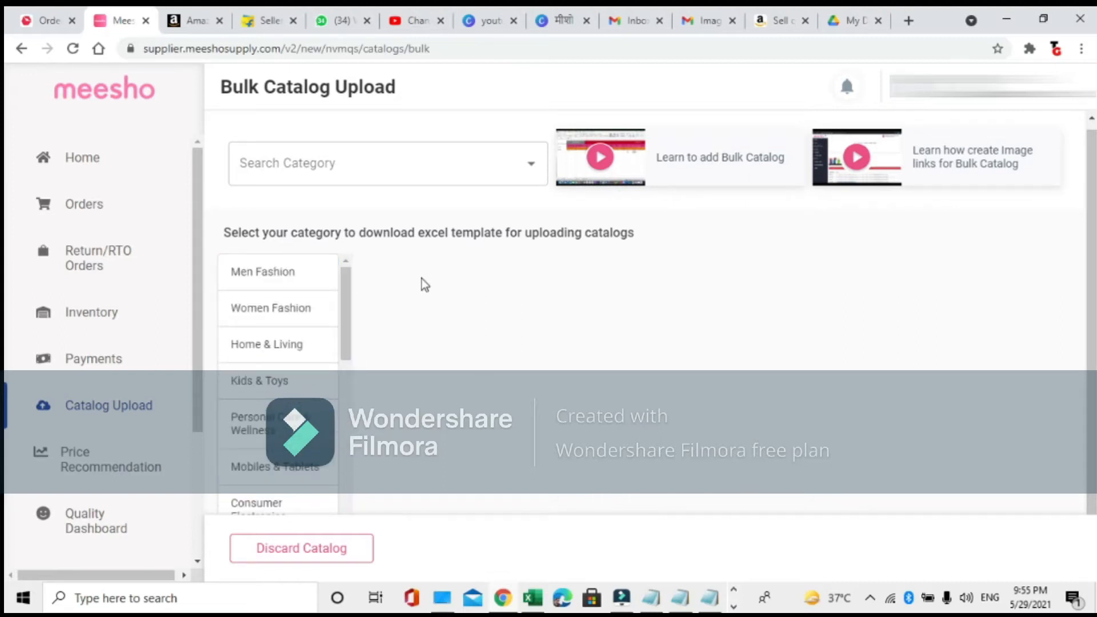
Step: Search the categories for "Keychain" and choose Home Utility / Home & Decor / Accessories / Keychains
left_click(340, 156)
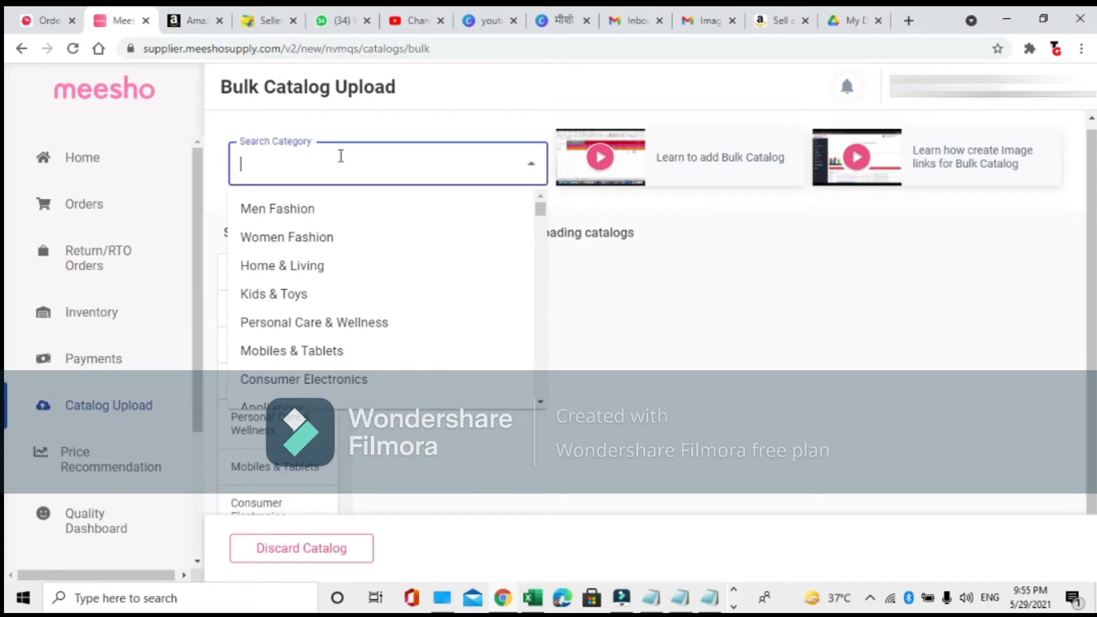
type("Keychain")
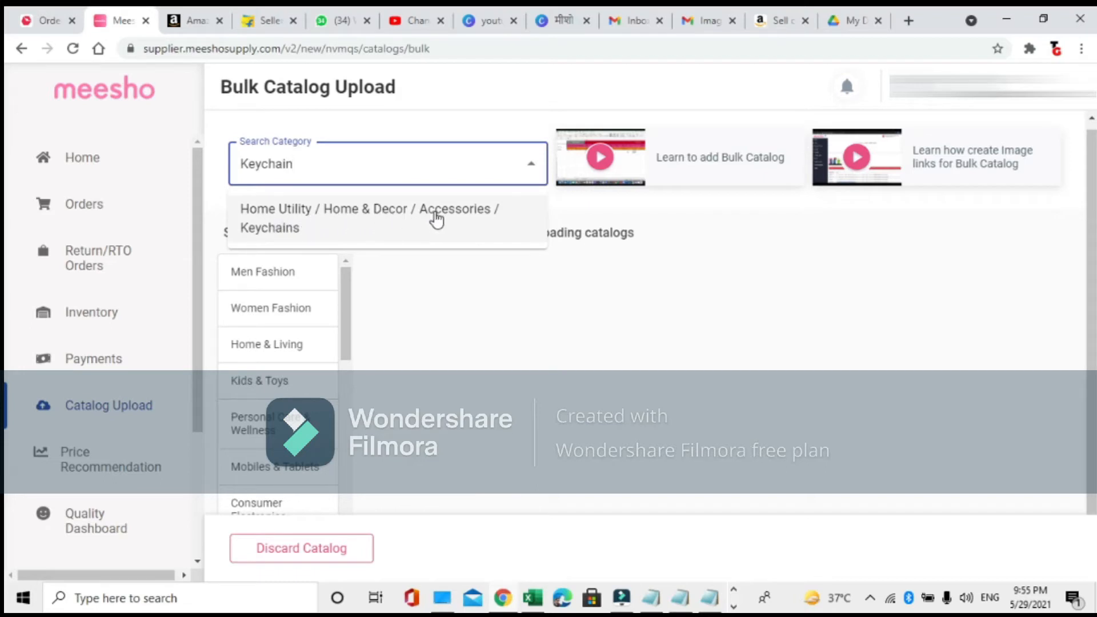
left_click(333, 227)
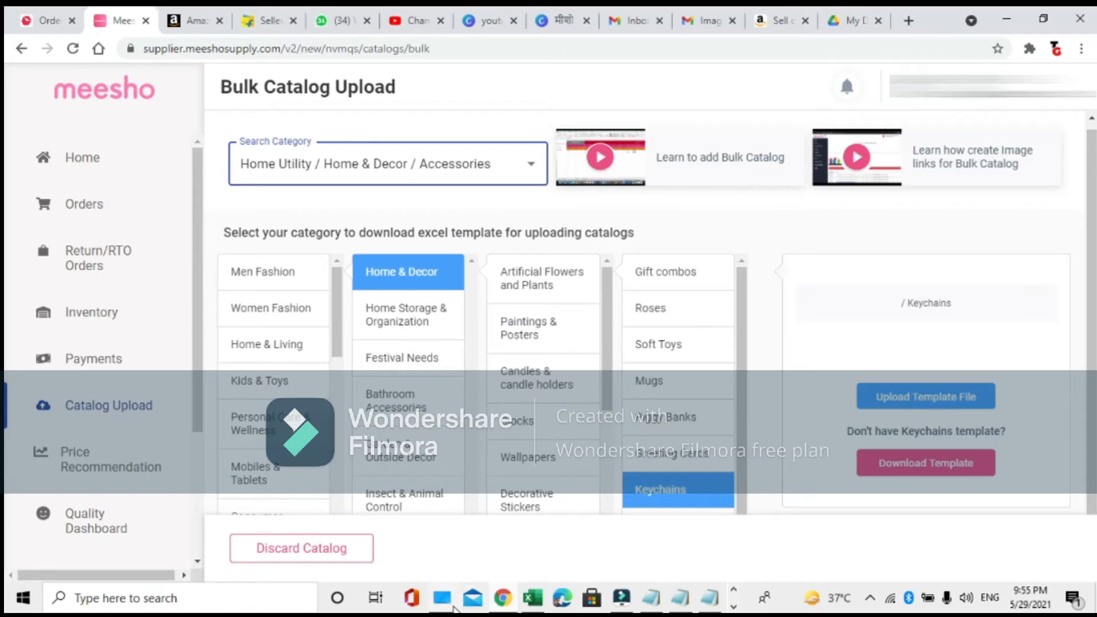
Step: Return to the Keychains template in Excel and revisit the key guidelines on the Instructions sheet
left_click(443, 601)
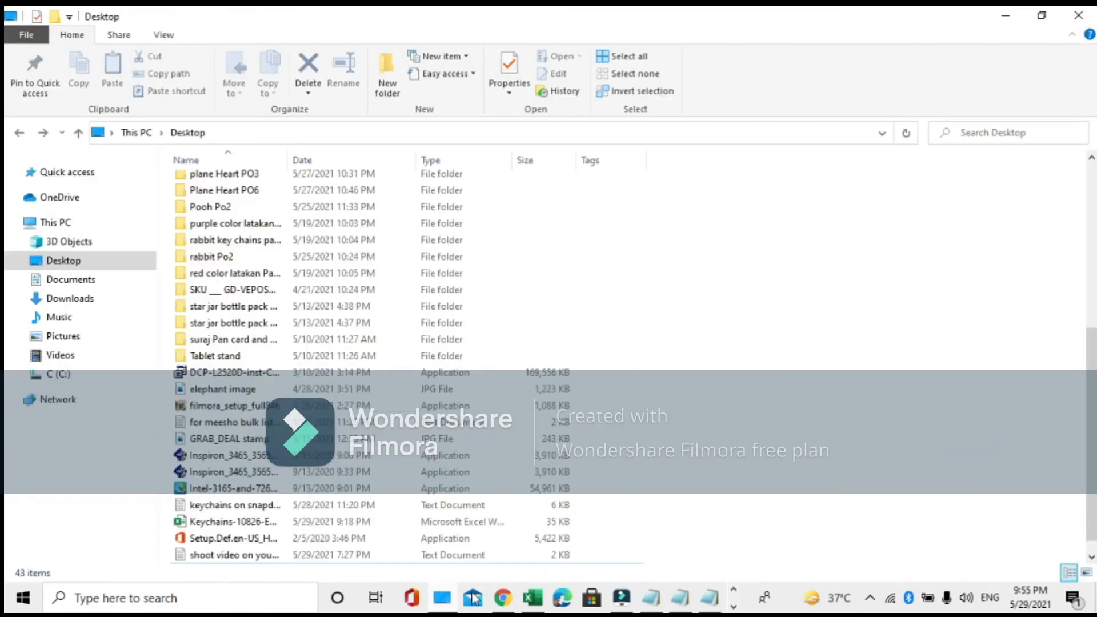
left_click(533, 600)
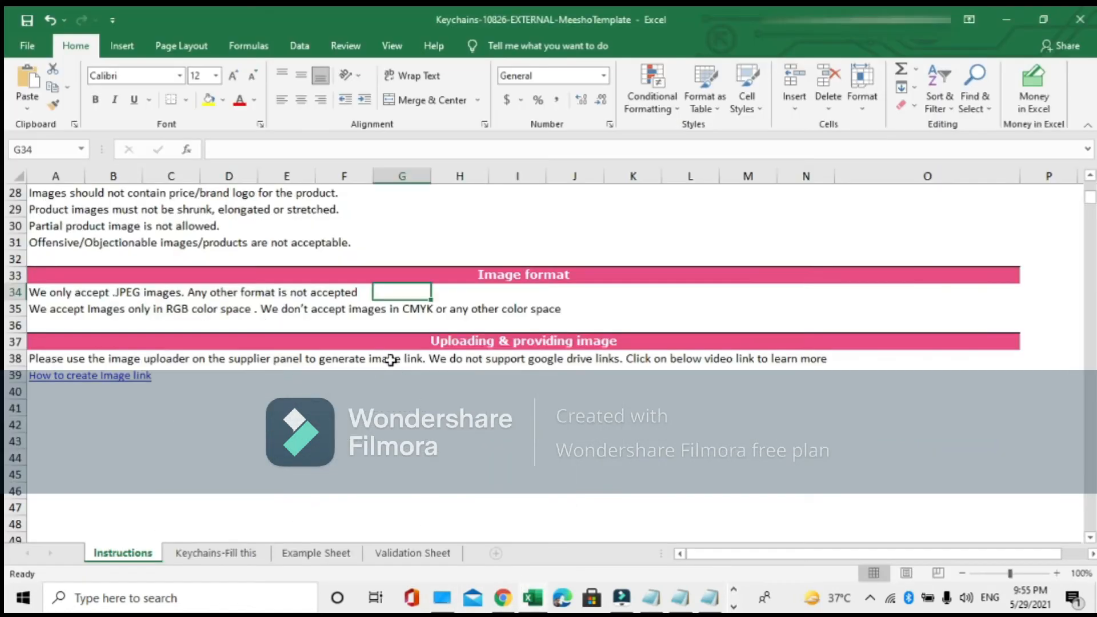
scroll(392, 360, "up", 9)
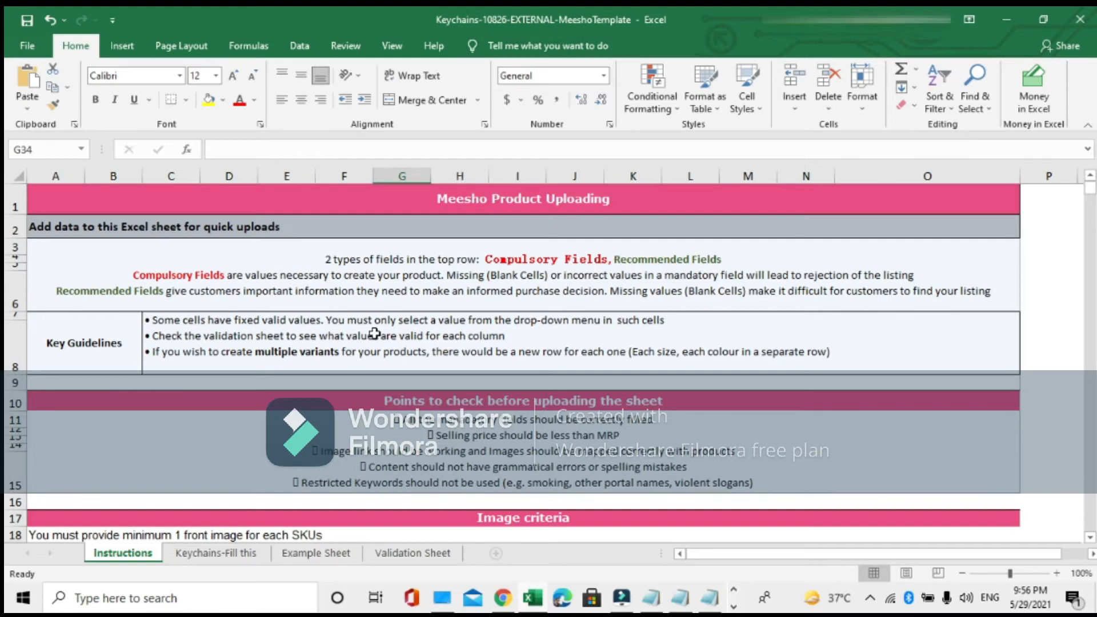
scroll(371, 336, "down", 1)
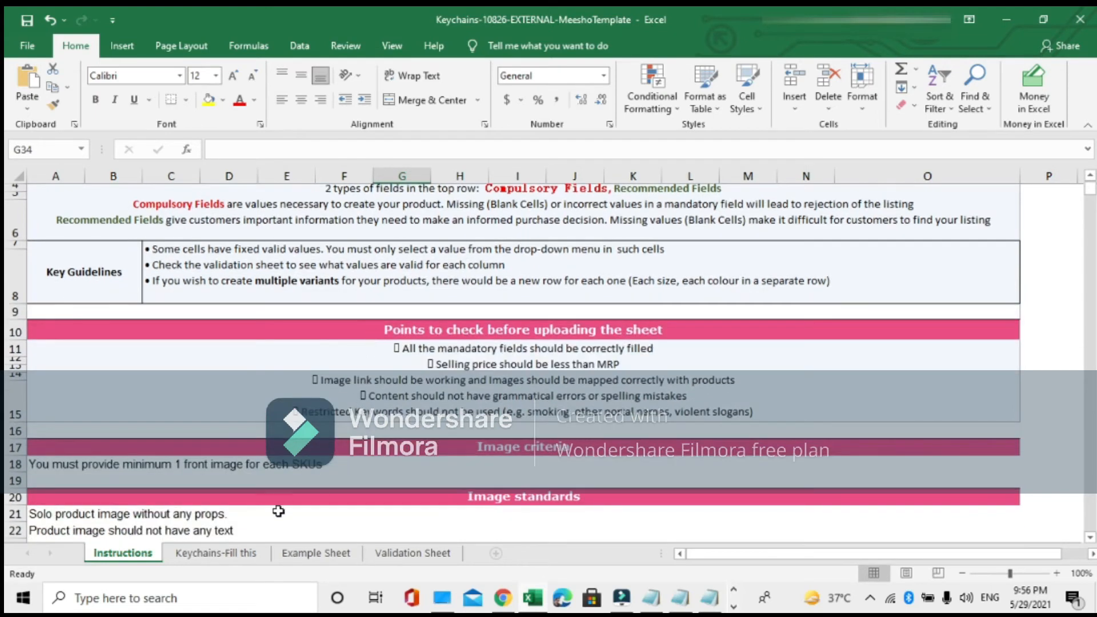
Step: Open the Keychains-Fill this sheet and examine its first columns, from the field types to Product Name
left_click(226, 558)
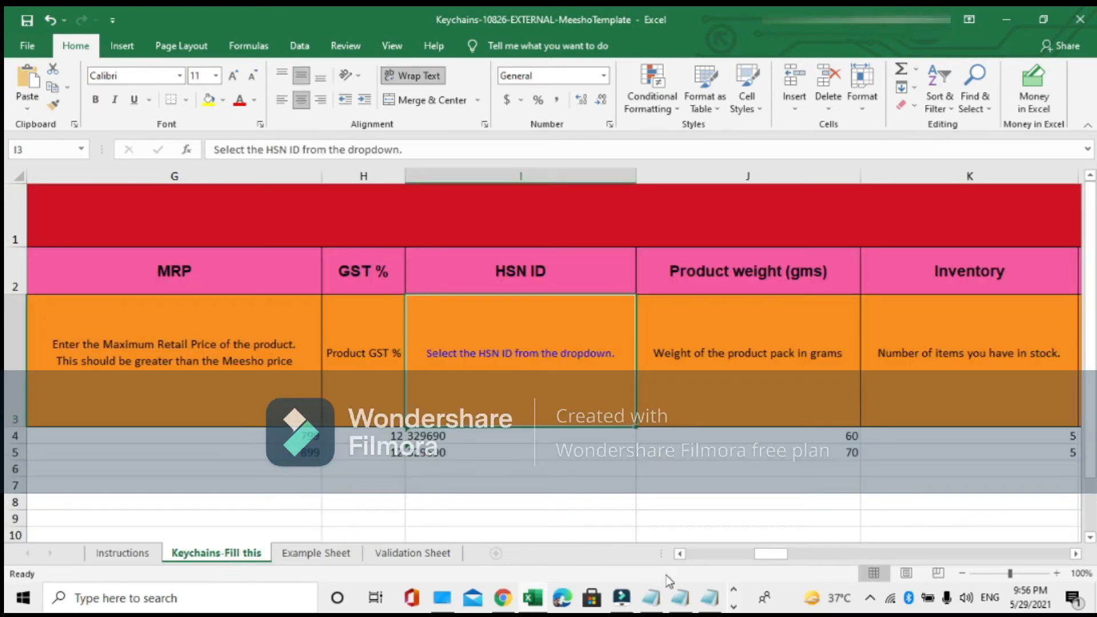
left_click(684, 557)
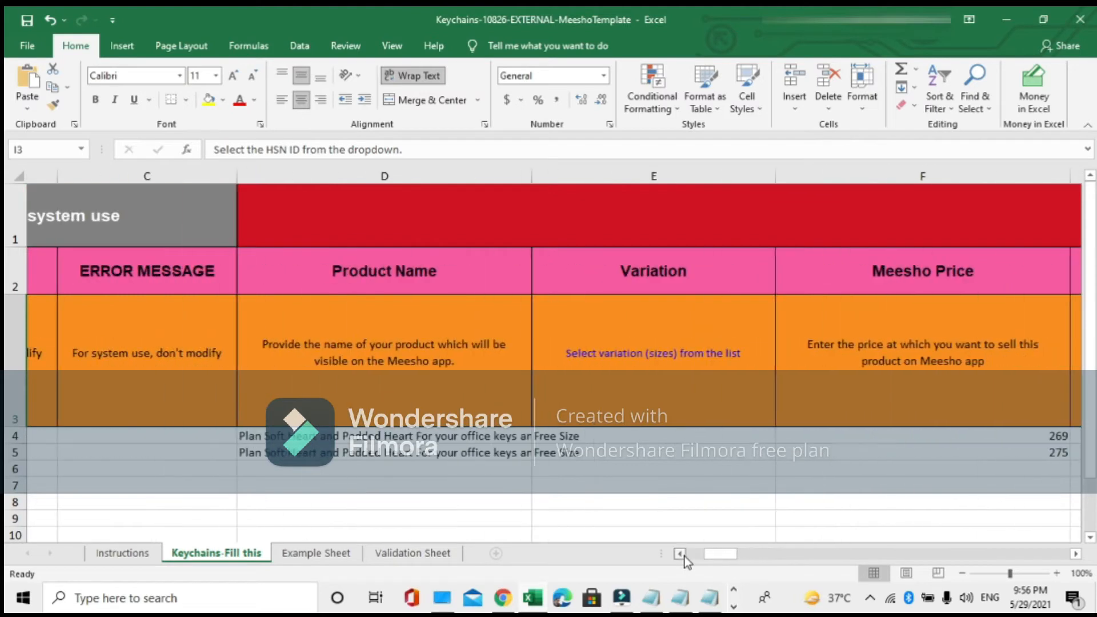
left_click(685, 557)
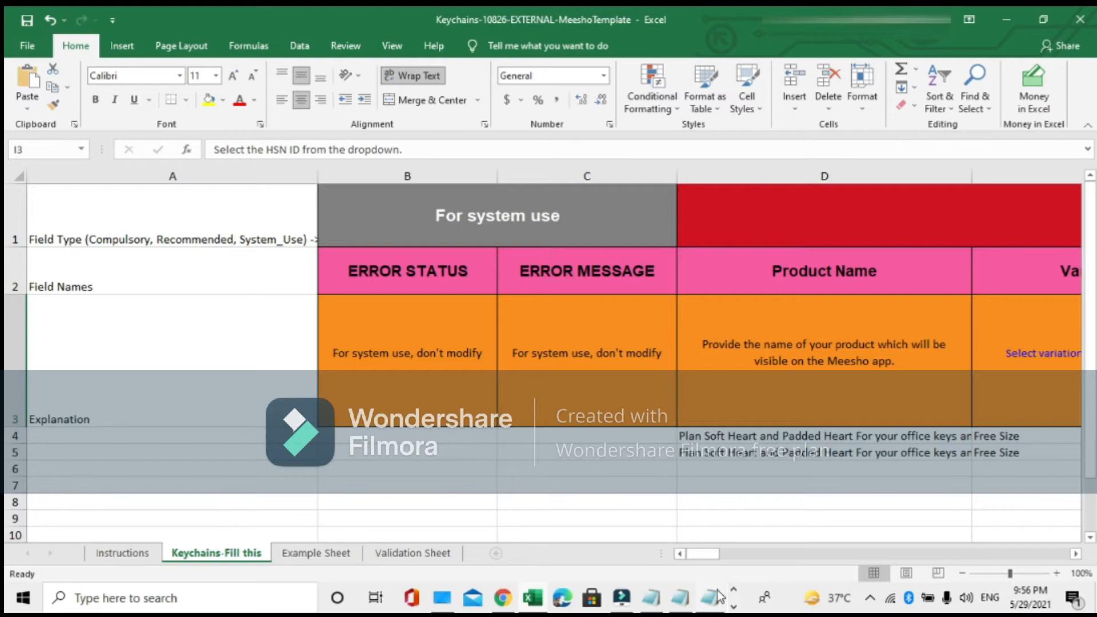
Step: Switch to the untitled Notepad file with the KEY-PLNHT product details and image links, and go to its beginning
key("alt+Tab")
key("alt+Tab")
key("alt+Tab")
key("alt+Tab")
key("alt+Tab")
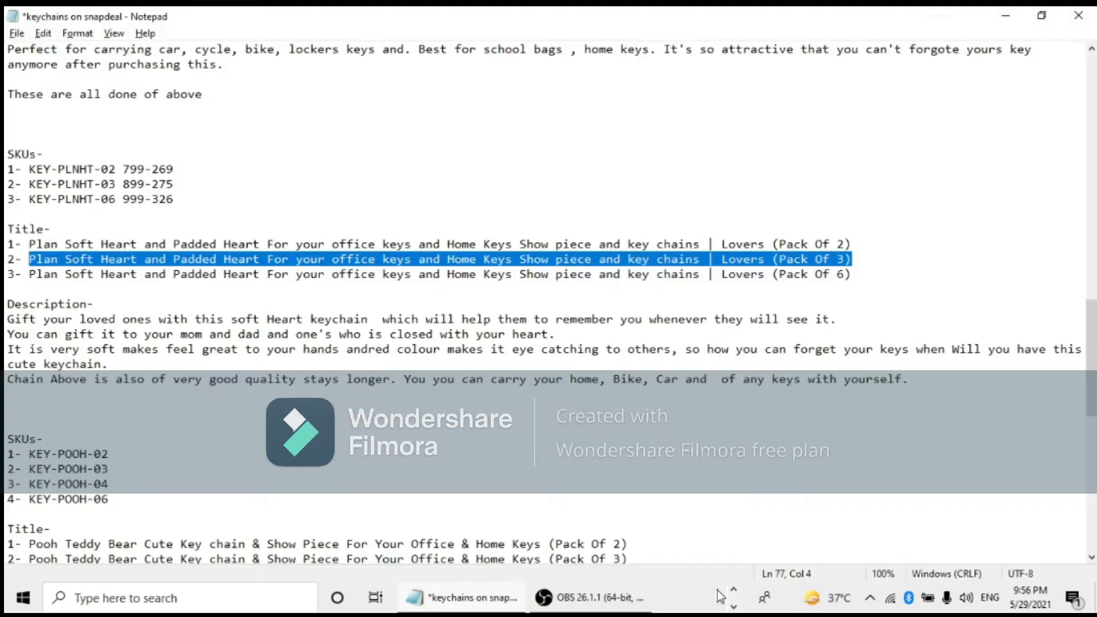
key("alt+Tab")
key("alt+shift+Tab")
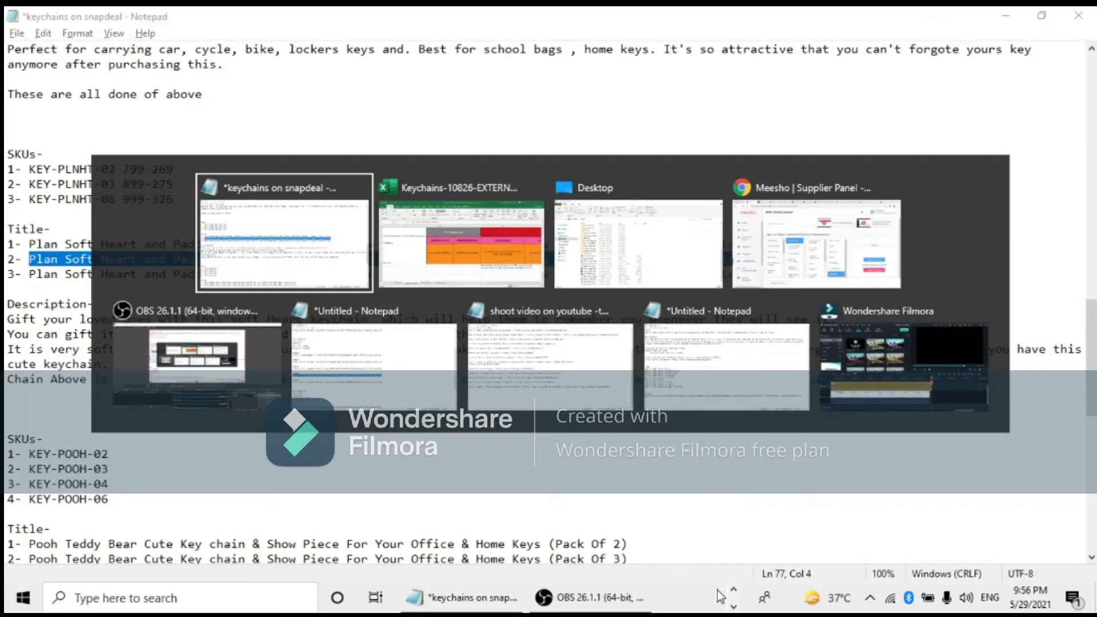
key("alt+Tab")
key("alt+Tab")
key("alt+Tab")
key("alt+Tab")
key("alt+Tab")
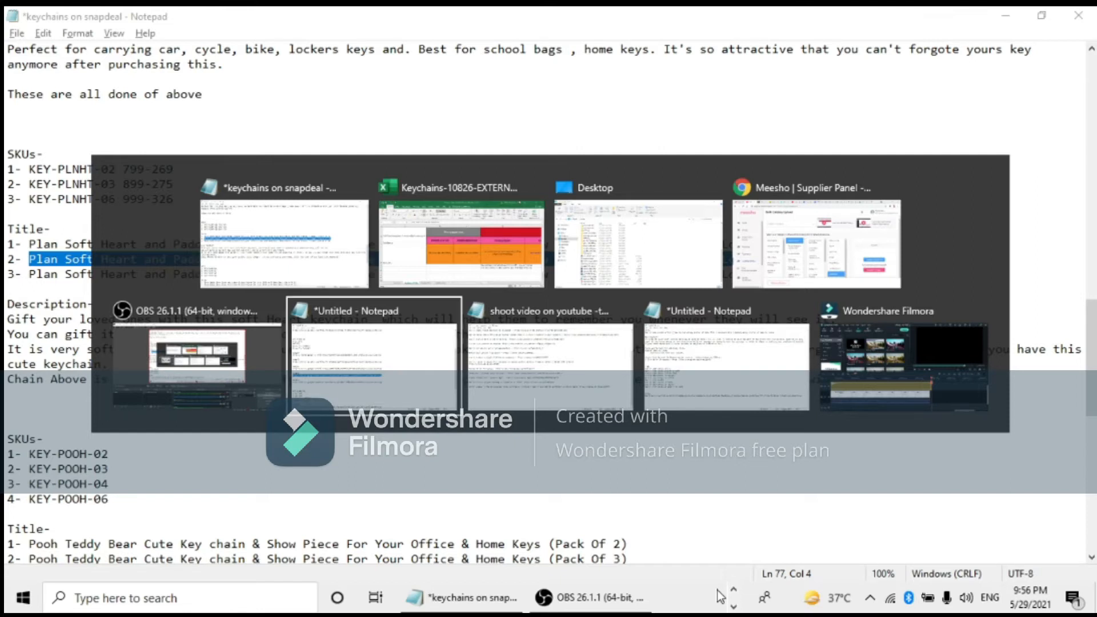
scroll(120, 311, "up", 4)
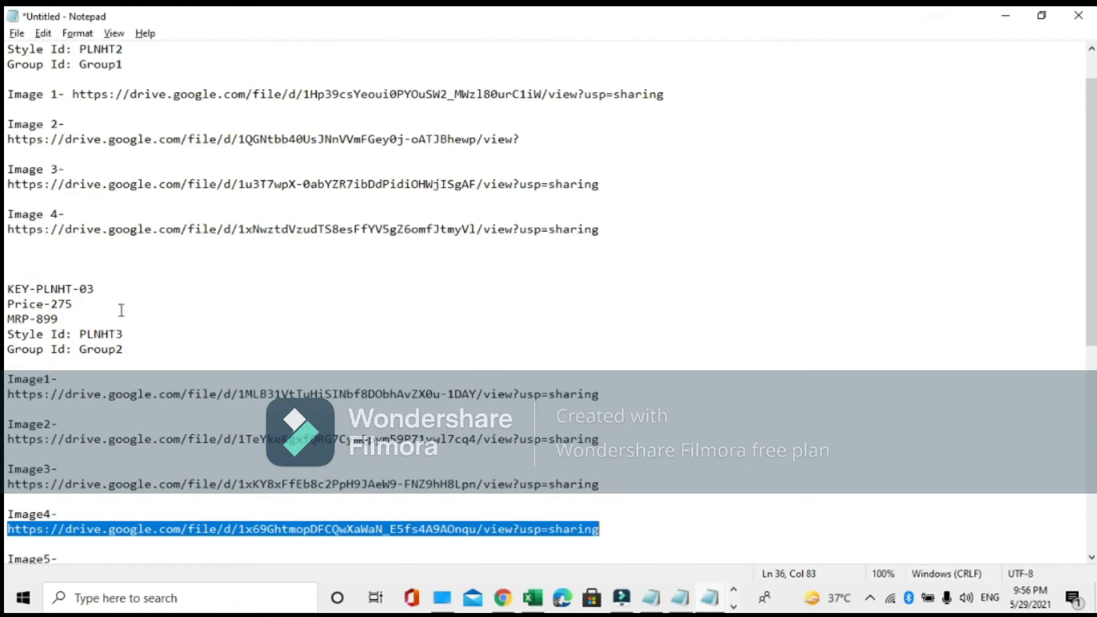
scroll(145, 297, "down", 2)
left_click(680, 366)
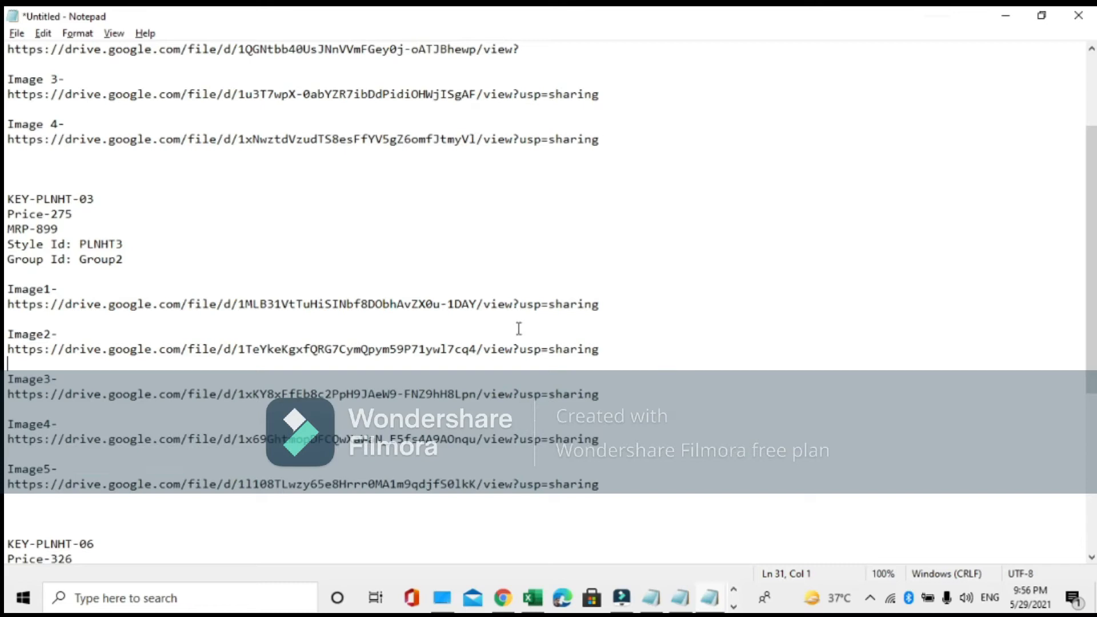
scroll(464, 316, "up", 3)
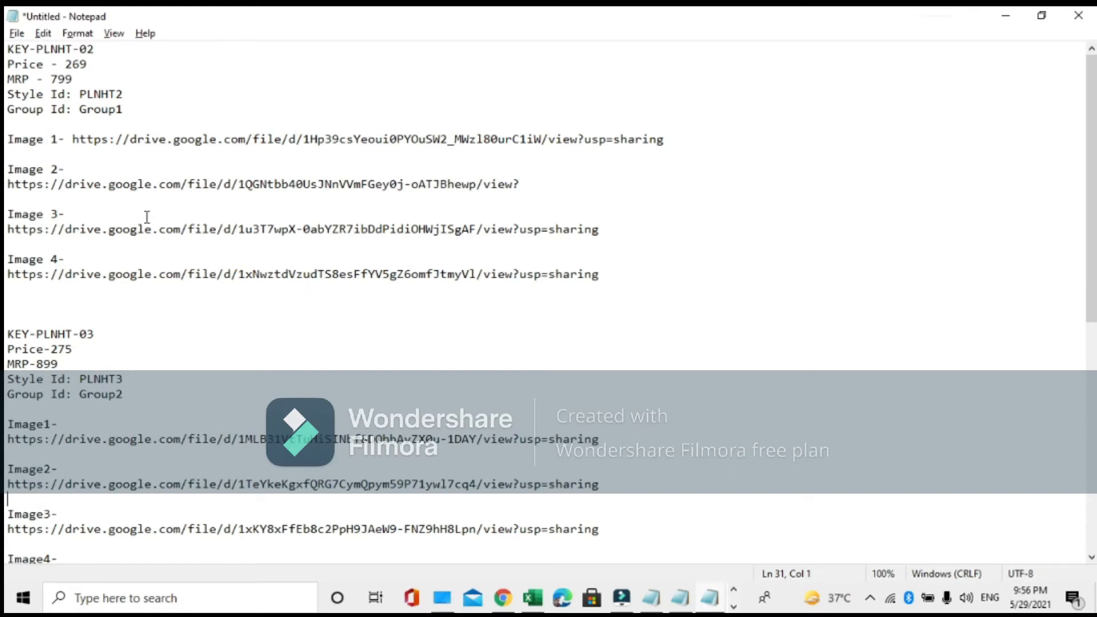
Step: Review the KEY-PLNHT-02 entry's SKU, price, MRP, style ID and group ID in the notes
left_click_drag(7, 49, 99, 55)
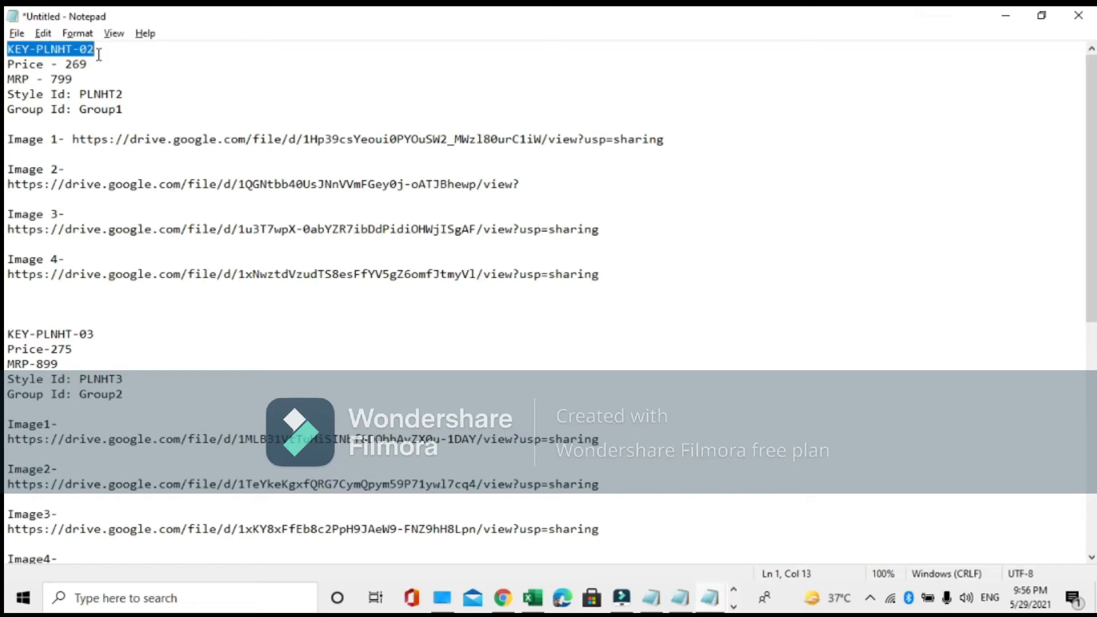
left_click(174, 80)
left_click_drag(7, 63, 113, 63)
left_click(113, 63)
left_click_drag(7, 78, 101, 77)
left_click(102, 80)
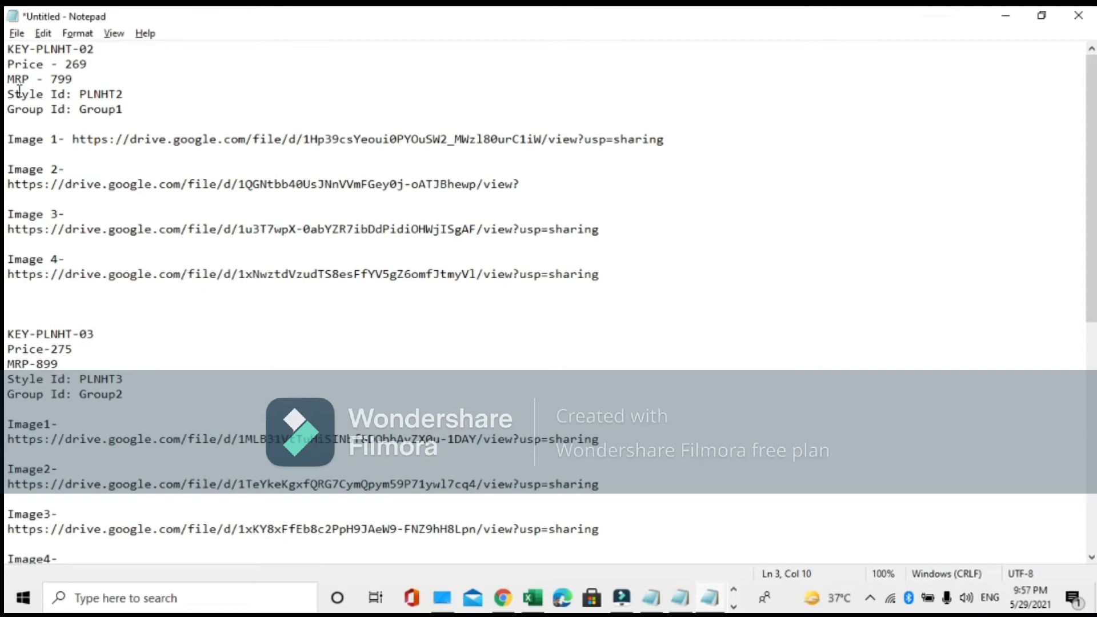
left_click_drag(8, 93, 128, 99)
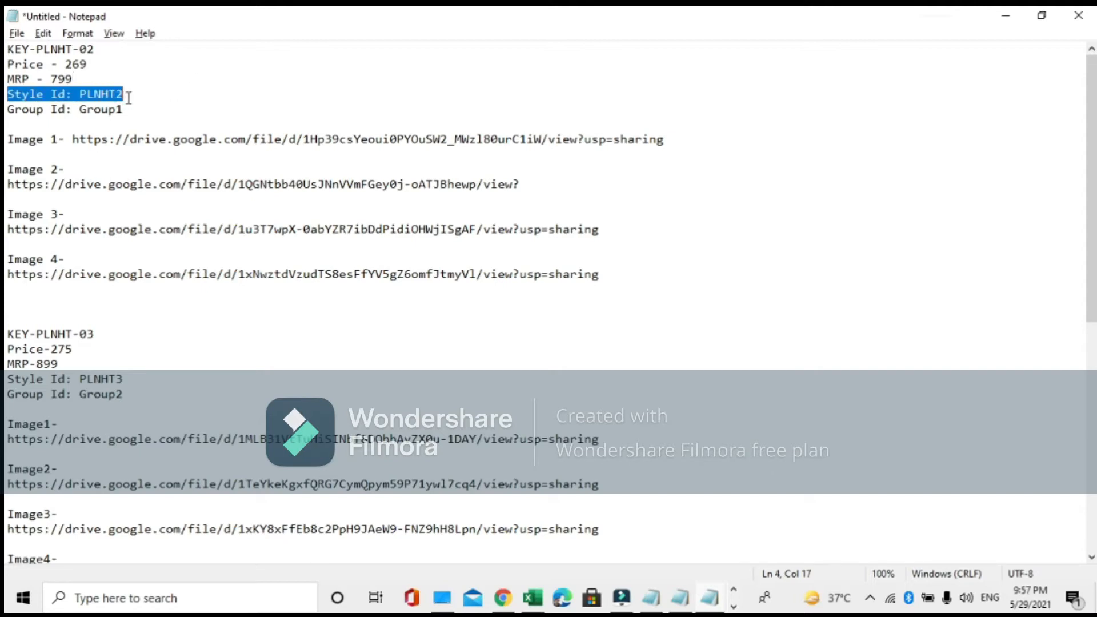
left_click(129, 99)
left_click_drag(8, 109, 127, 111)
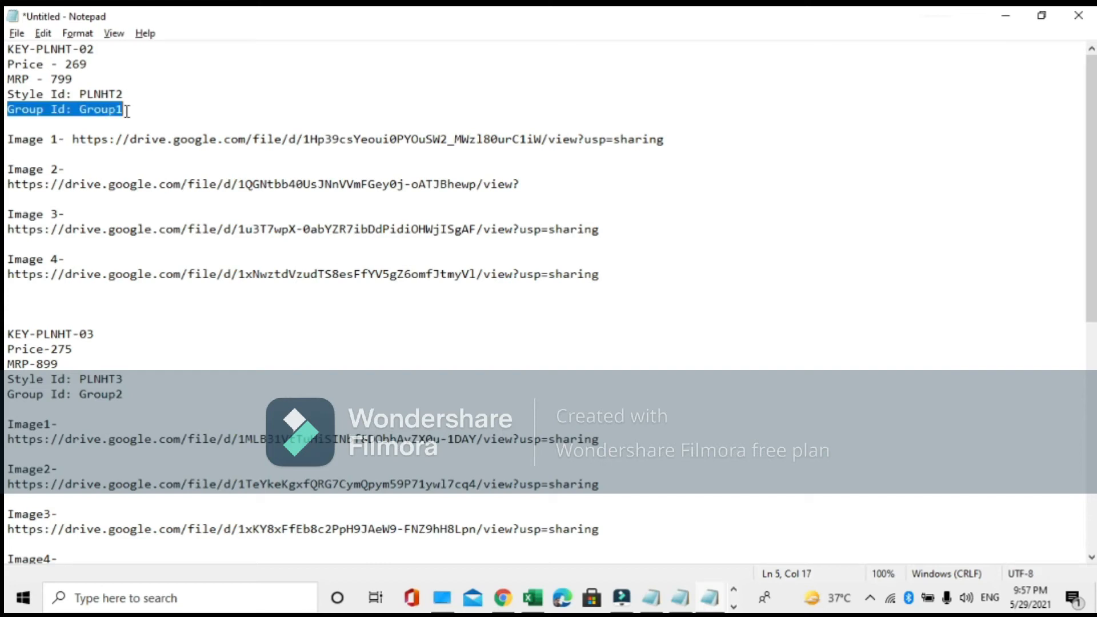
left_click(128, 111)
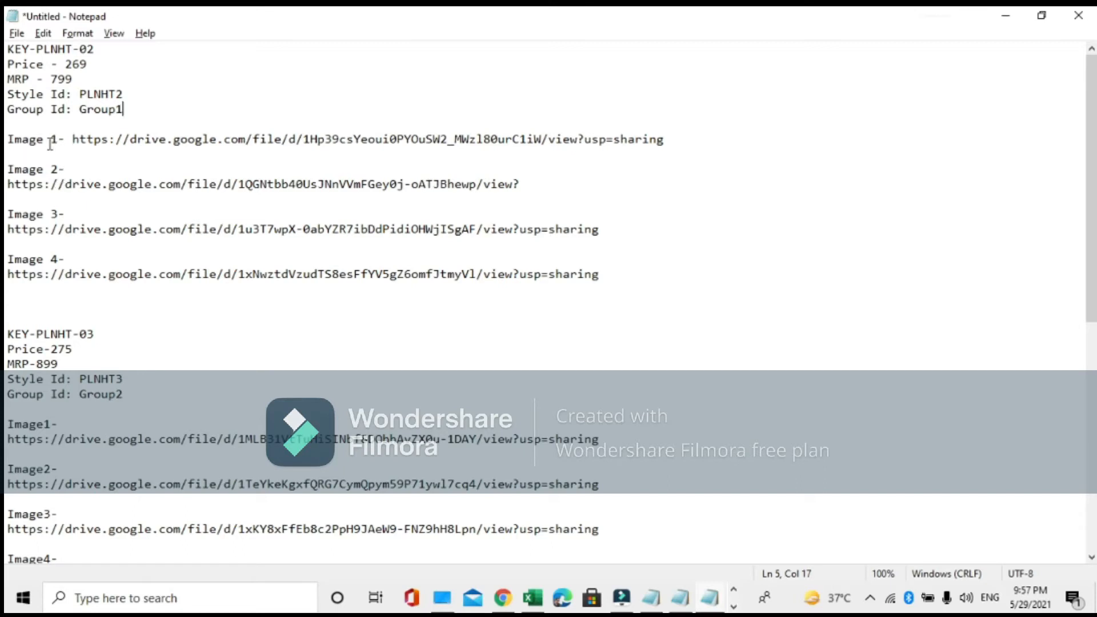
Step: Review the Google Drive links for Image 1 to Image 4 of KEY-PLNHT-02
left_click_drag(8, 140, 692, 143)
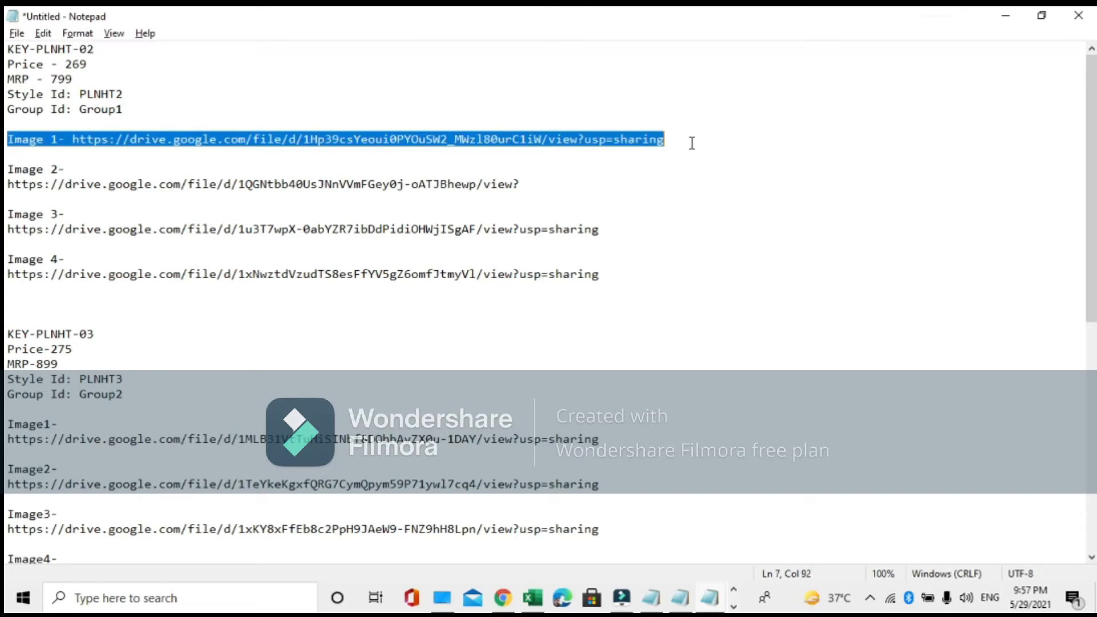
left_click(692, 143)
left_click_drag(7, 184, 419, 202)
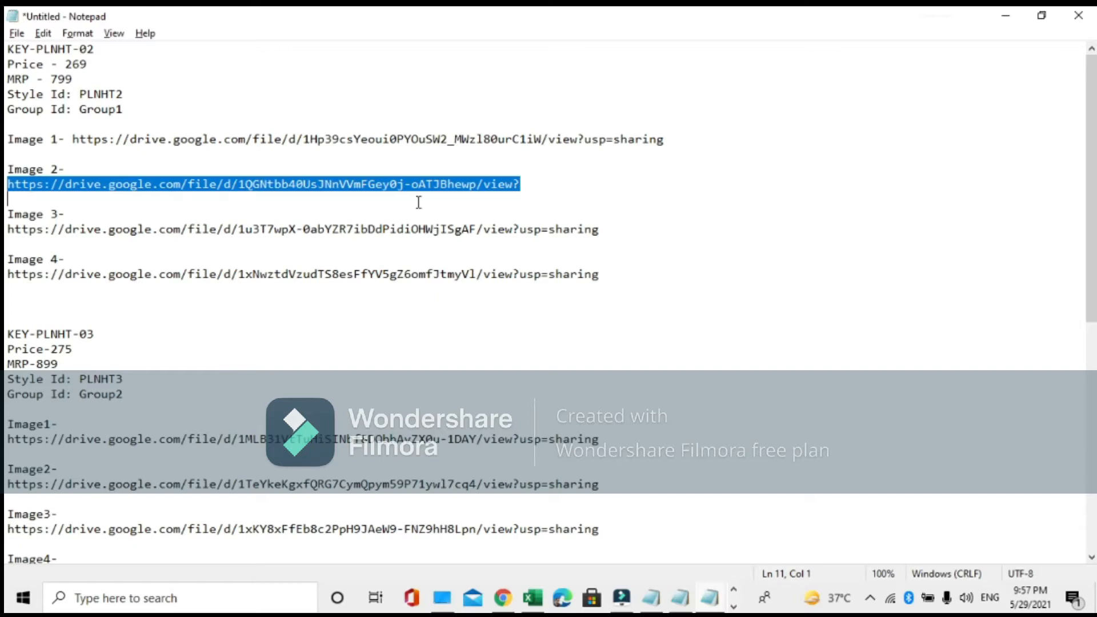
left_click(531, 188)
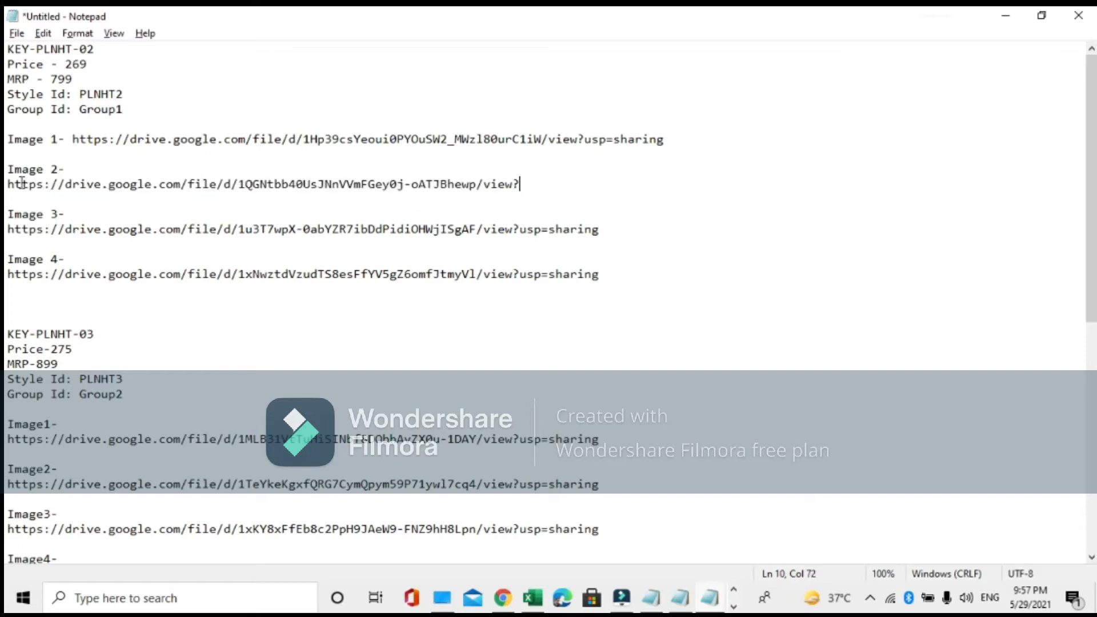
left_click_drag(8, 170, 543, 293)
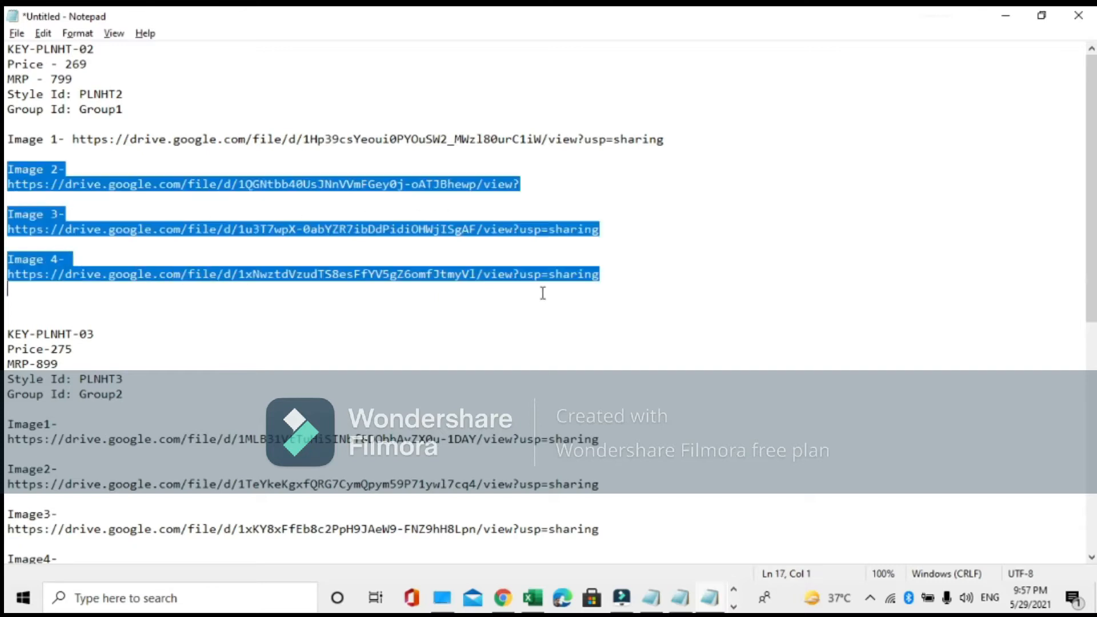
left_click(600, 280)
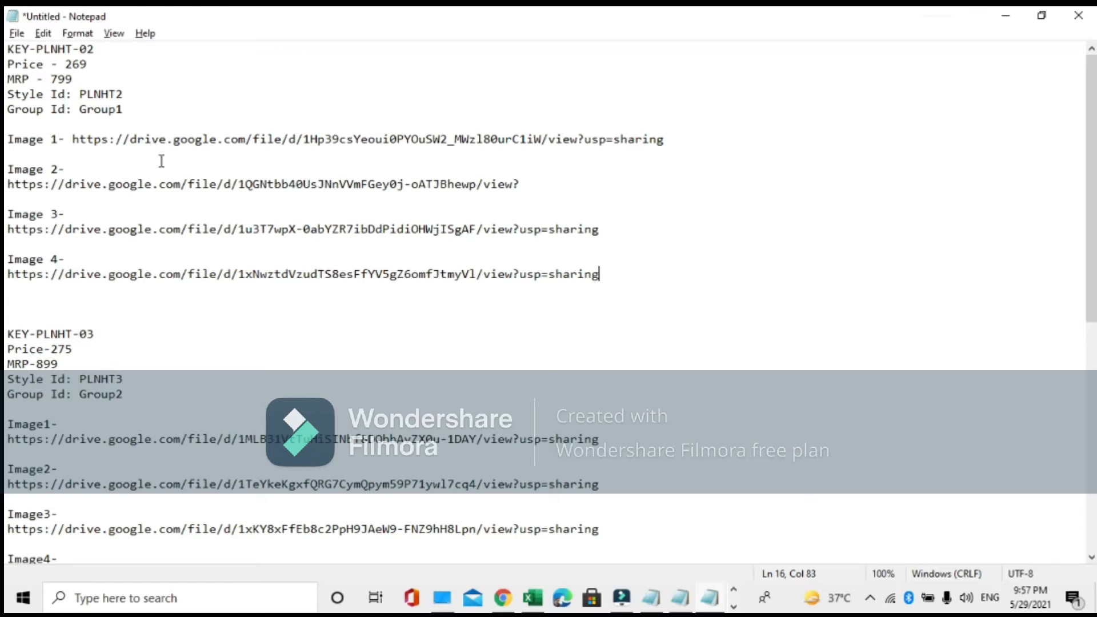
Step: Review the details prepared for KEY-PLNHT-03 and KEY-PLNHT-06, including price, style ID, group ID and image links
scroll(219, 226, "down", 3)
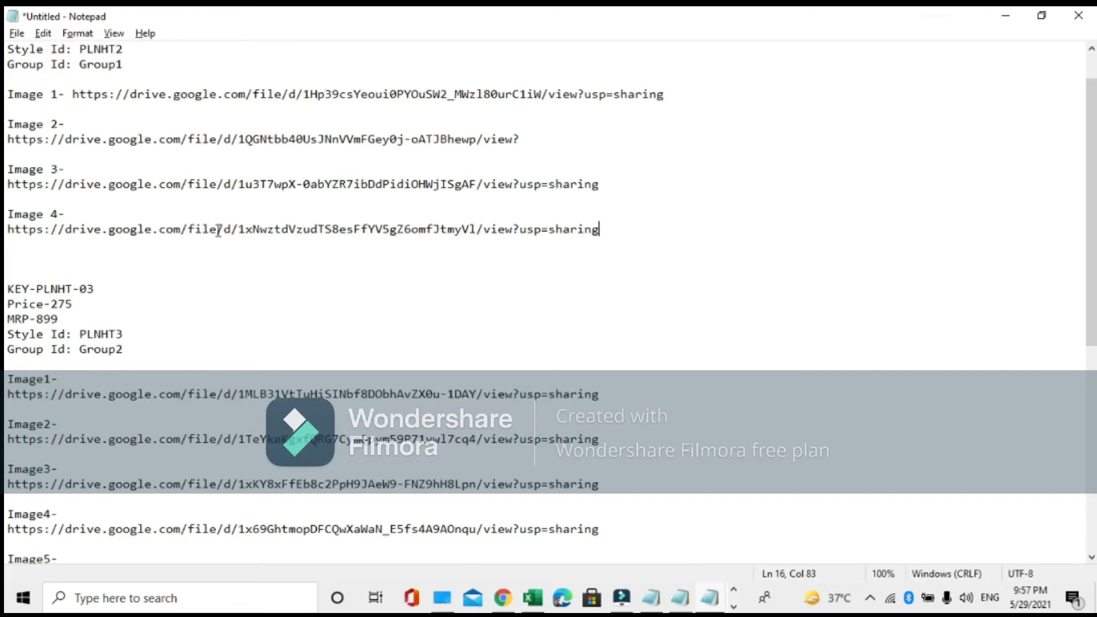
left_click_drag(7, 199, 112, 199)
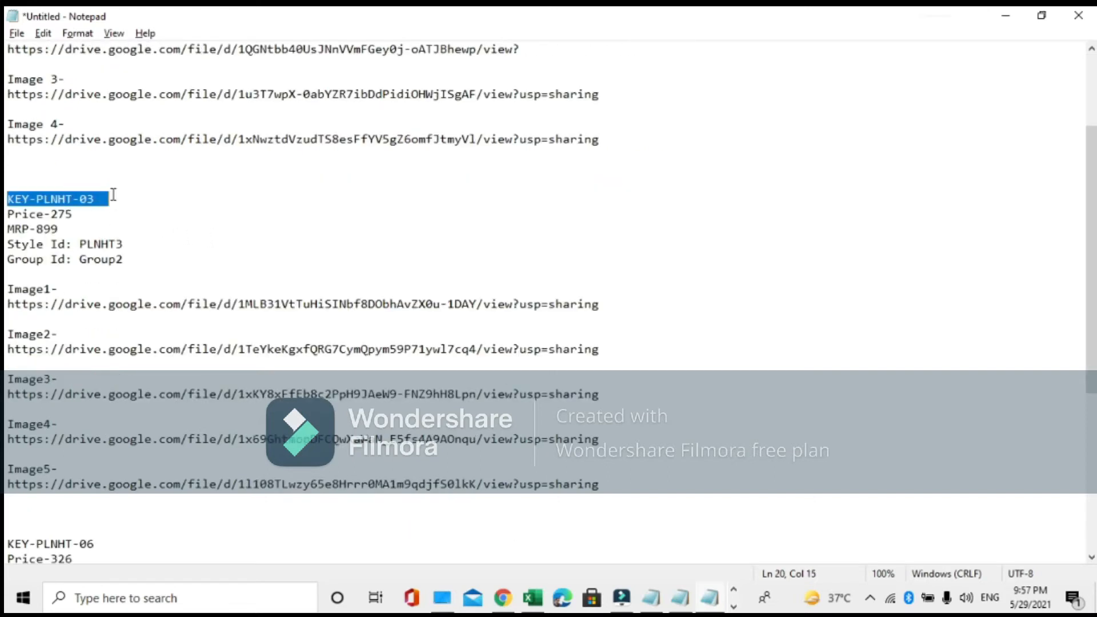
left_click_drag(8, 215, 122, 244)
left_click_drag(9, 260, 152, 259)
left_click(154, 259)
scroll(94, 297, "down", 5)
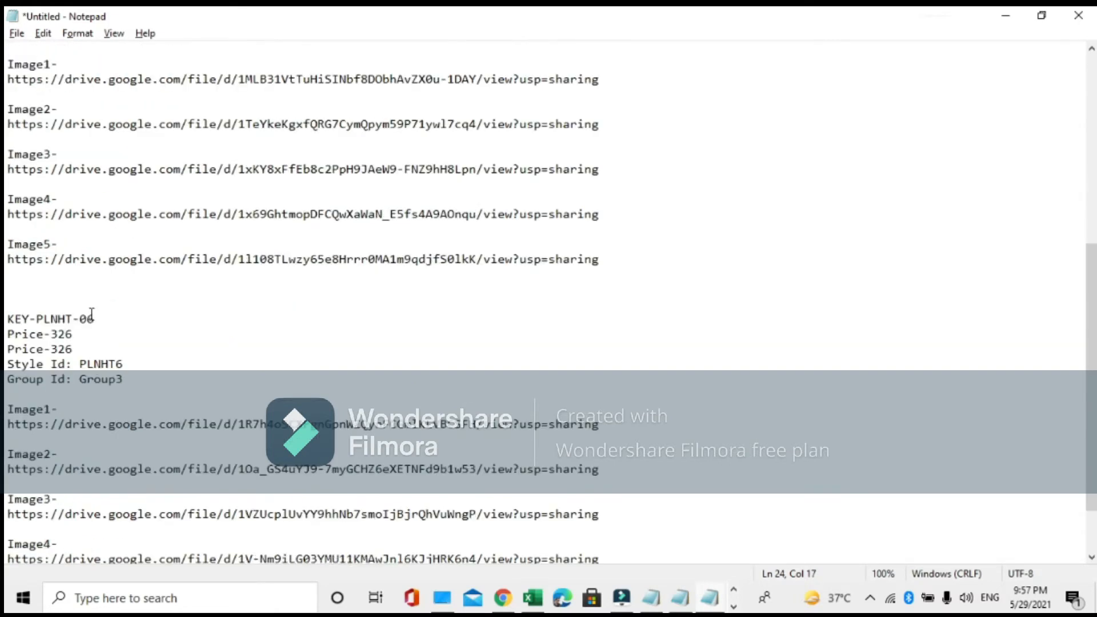
scroll(140, 294, "down", 2)
scroll(139, 294, "up", 7)
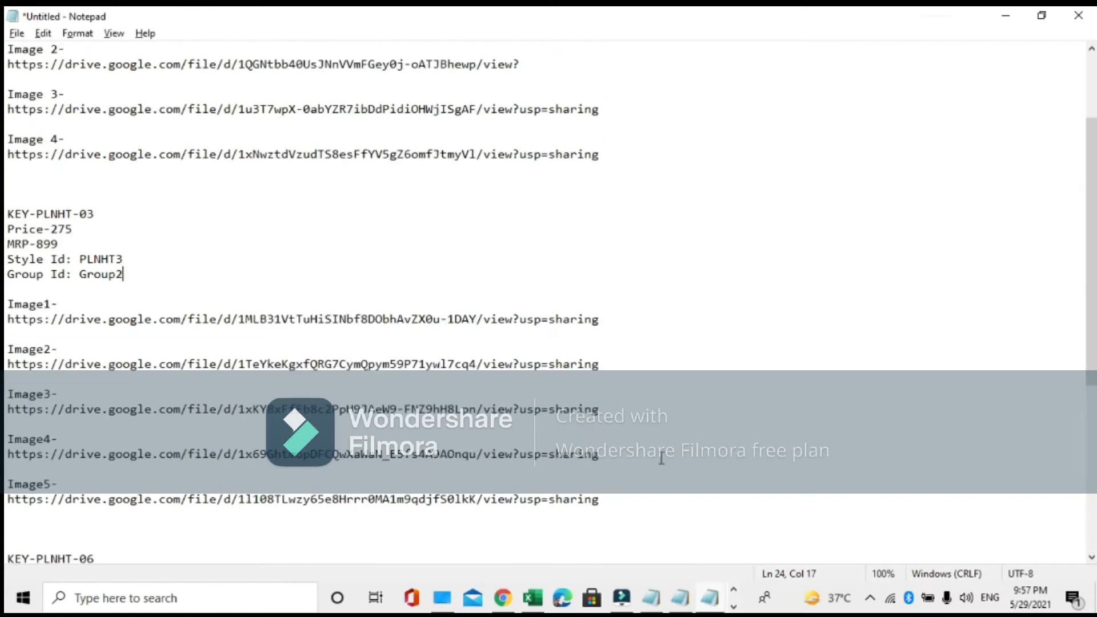
Step: Return to the "keychains on snapdeal" notes and review the description of the Plan Soft Heart keychains
key("alt+Tab")
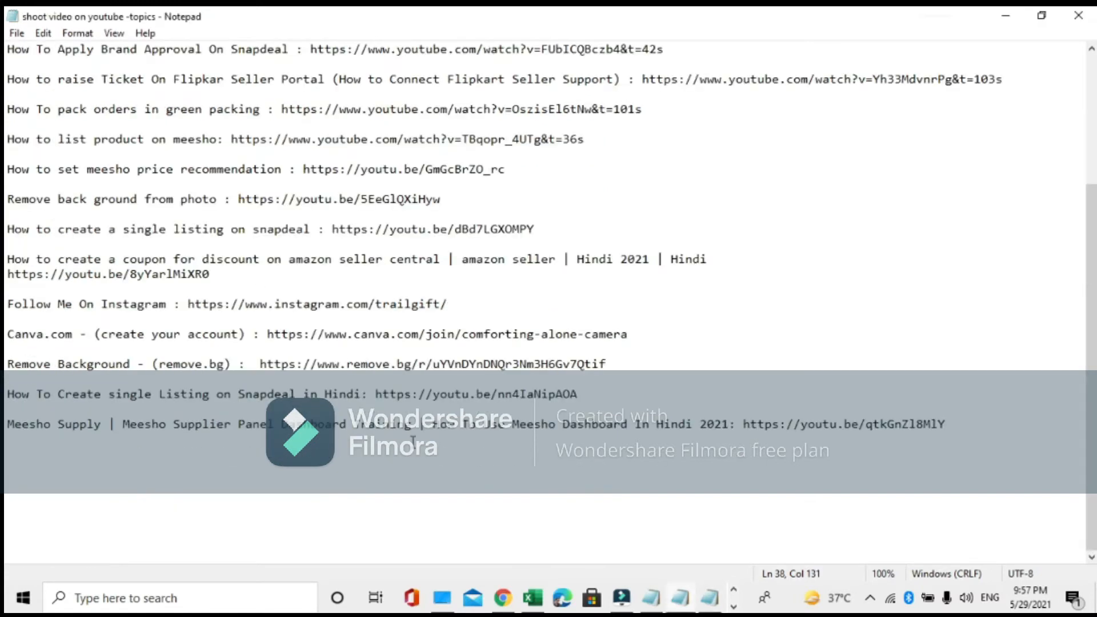
left_click(640, 601)
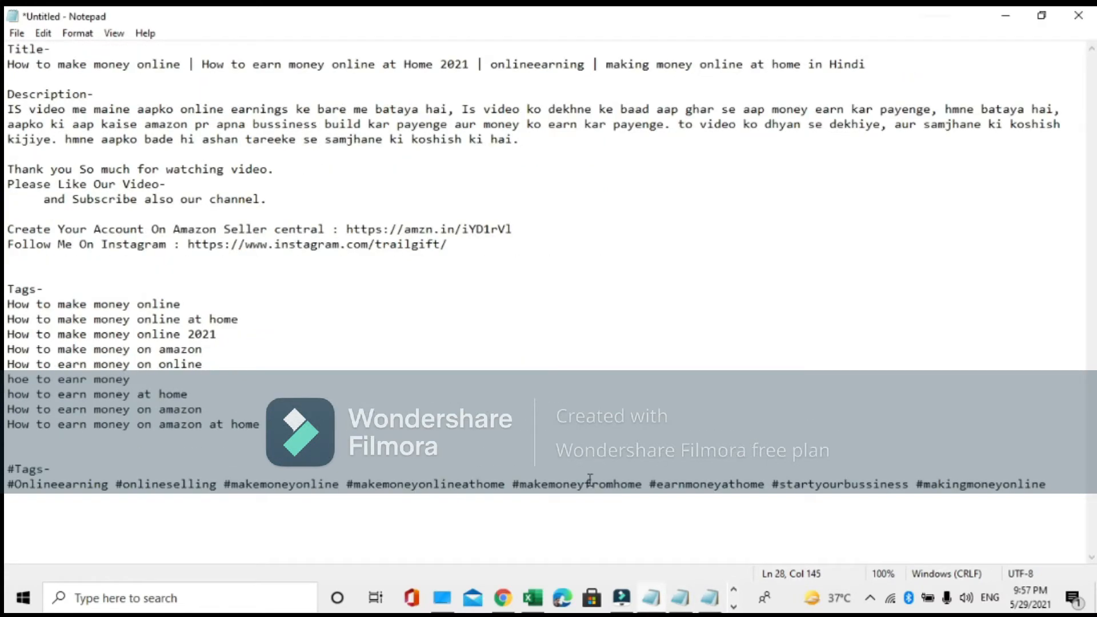
left_click(733, 607)
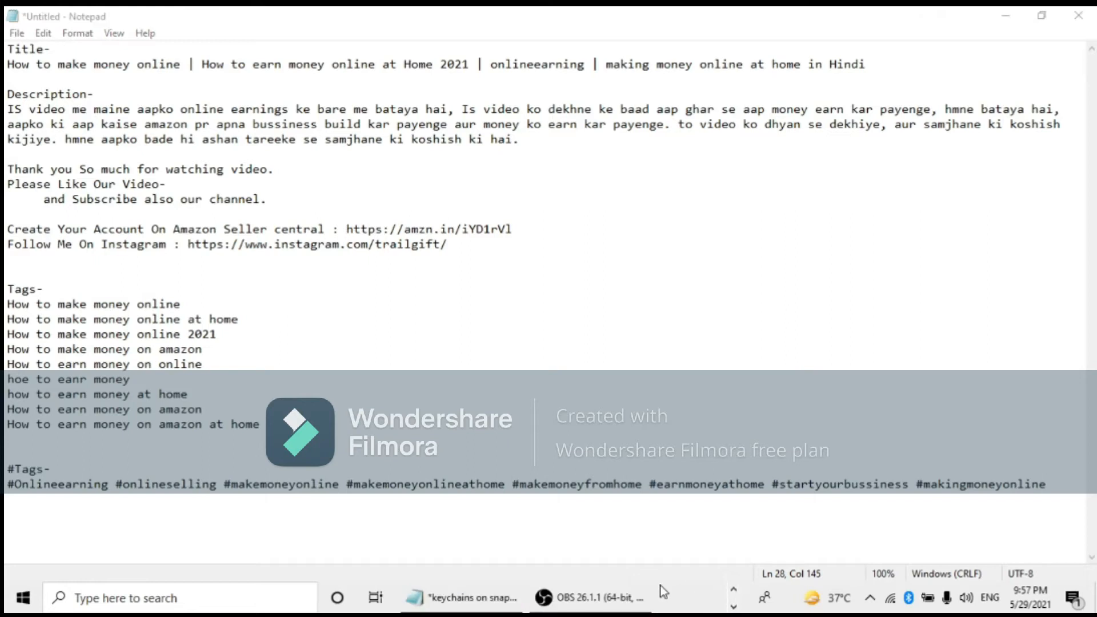
left_click(475, 598)
left_click(397, 492)
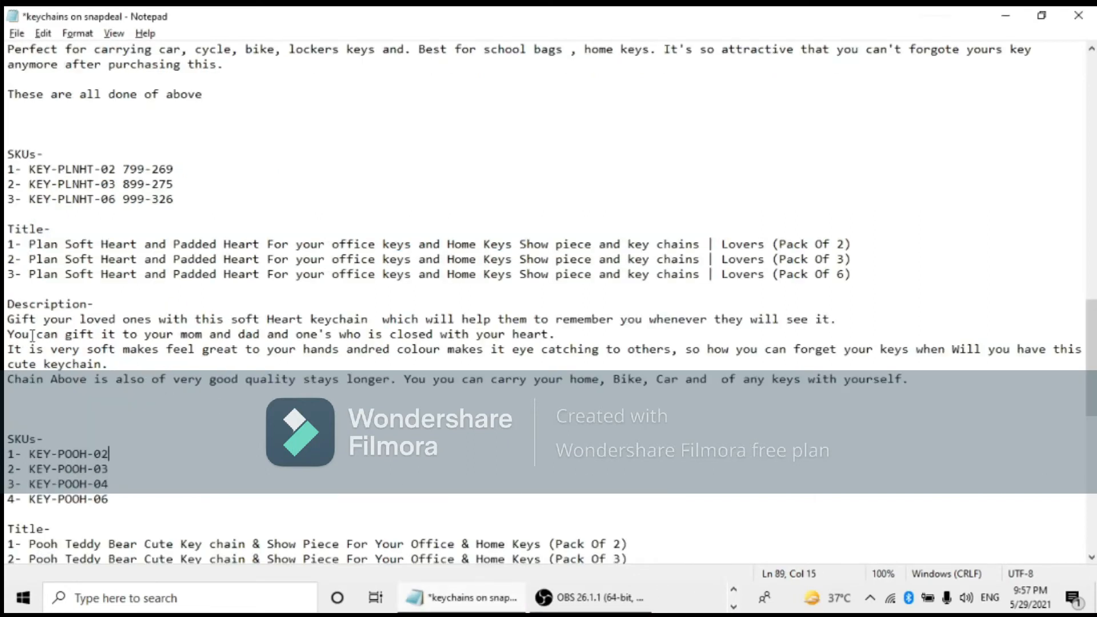
left_click_drag(7, 305, 926, 381)
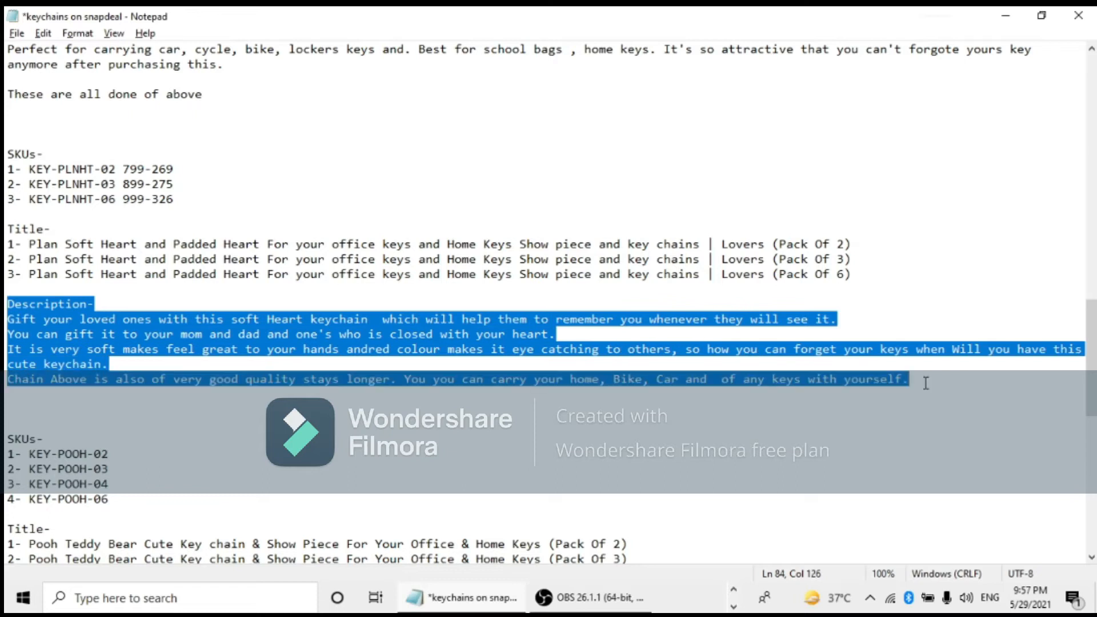
left_click(926, 382)
left_click_drag(7, 304, 912, 383)
left_click(912, 383)
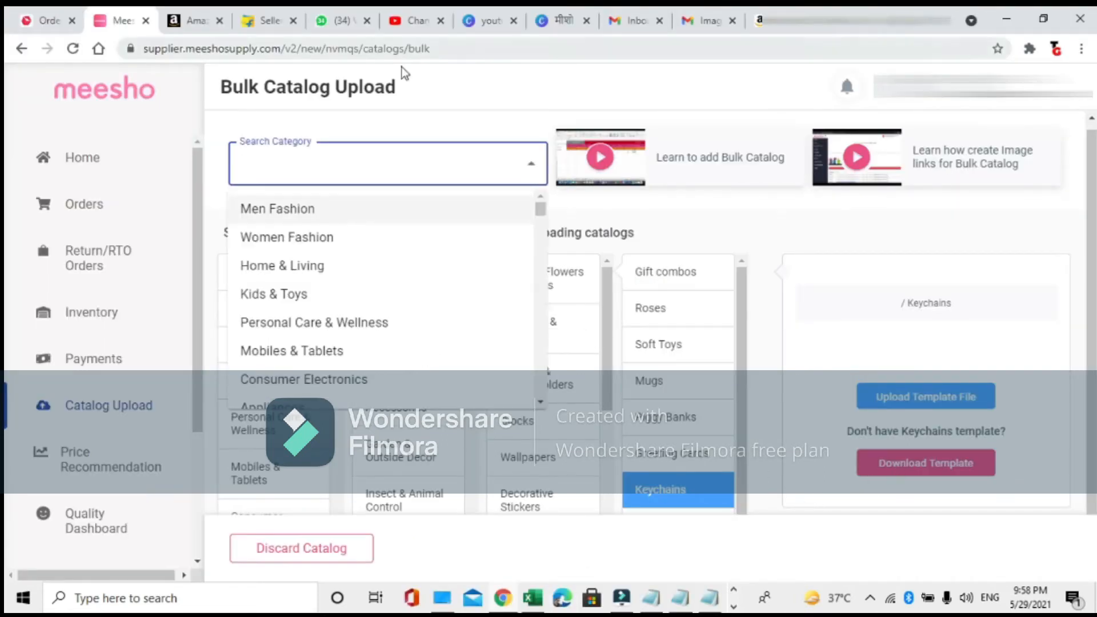
Step: Return to the Keychains template in Excel and examine the Product Name entry and the field type above it
left_click(532, 601)
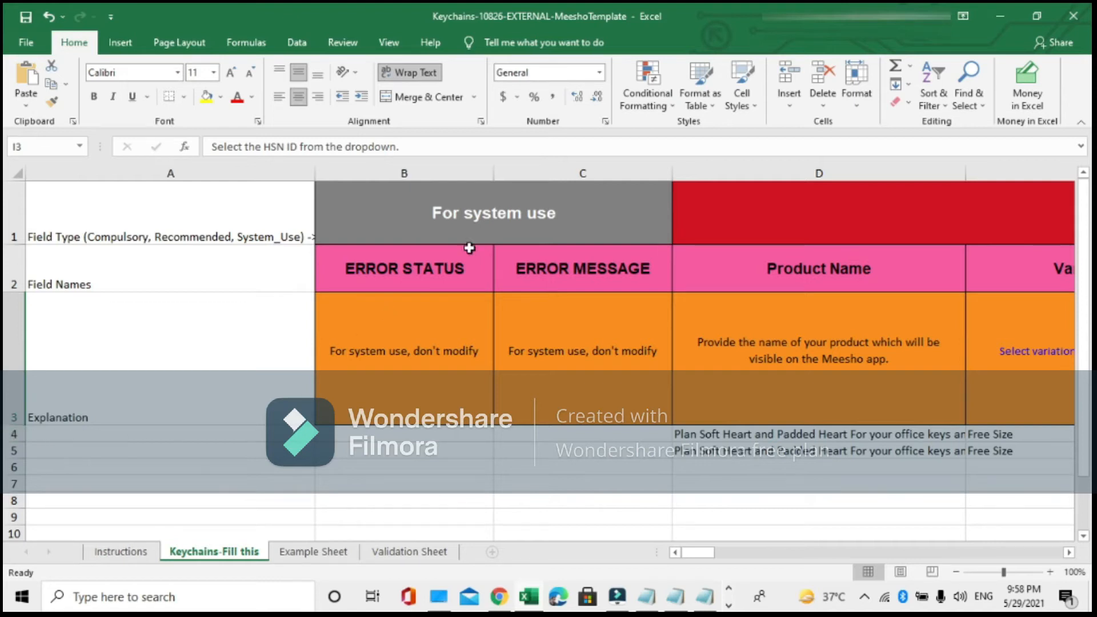
left_click(747, 439)
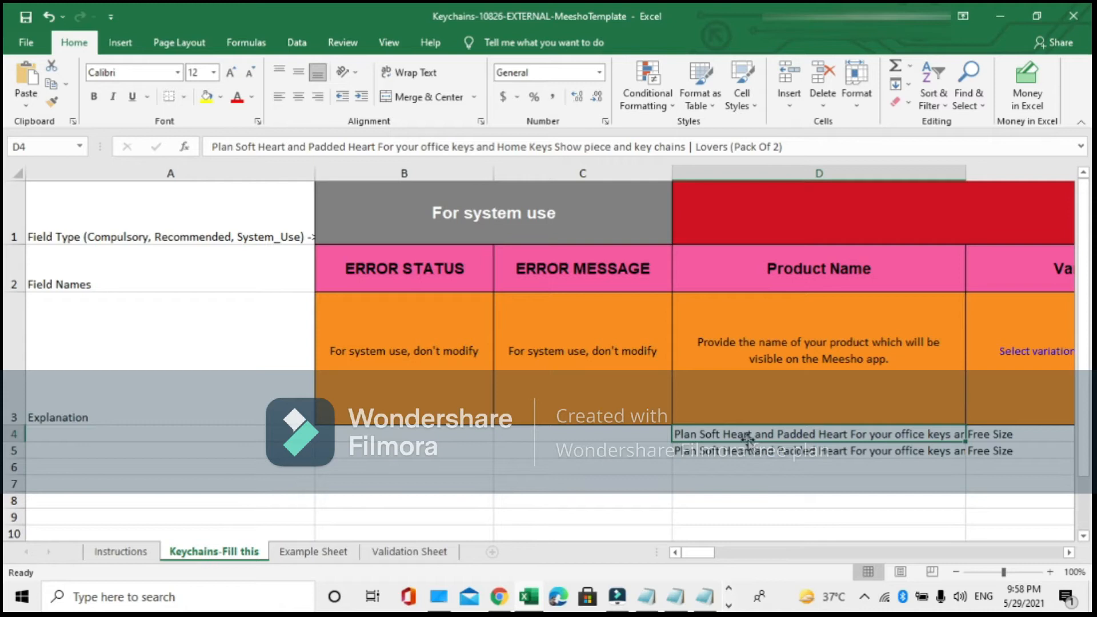
left_click(729, 213)
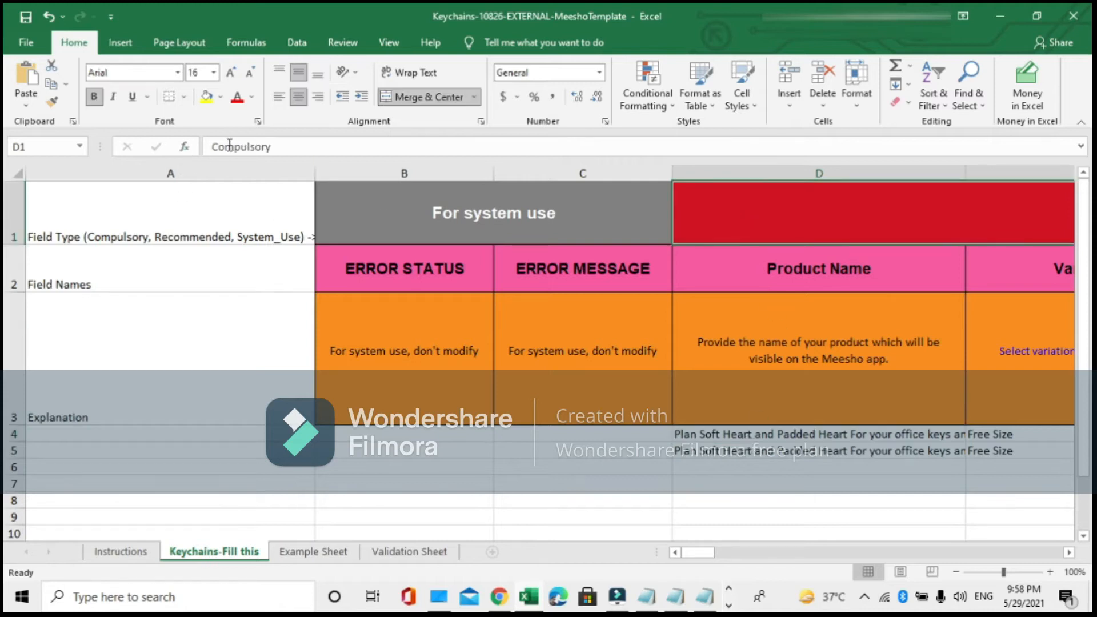
left_click_drag(211, 147, 292, 144)
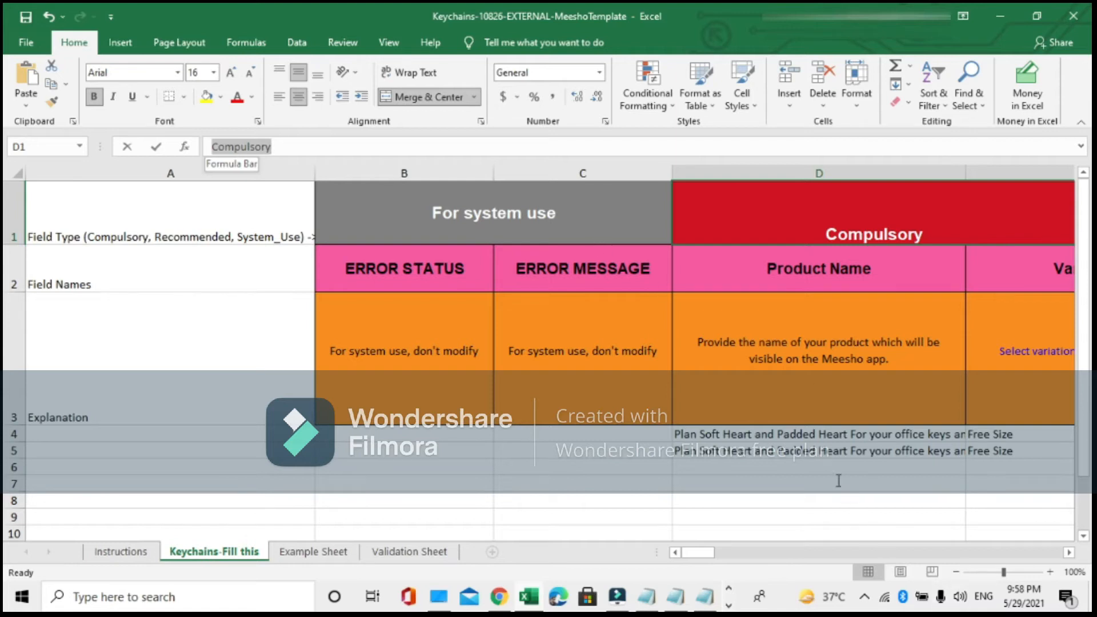
key("Delete")
left_click(825, 467)
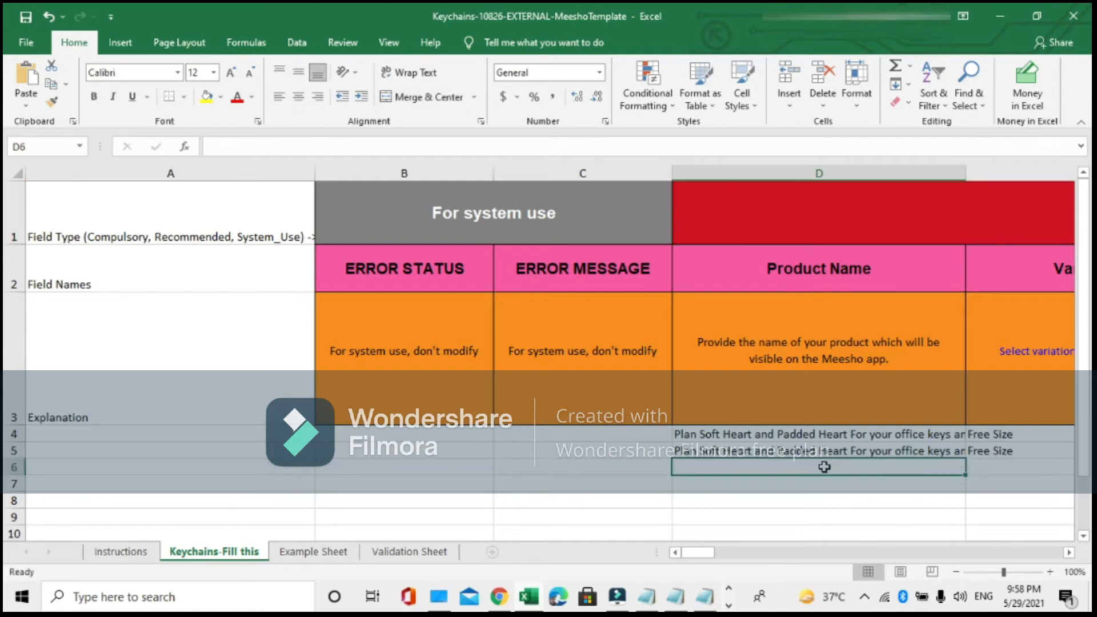
left_click(807, 205)
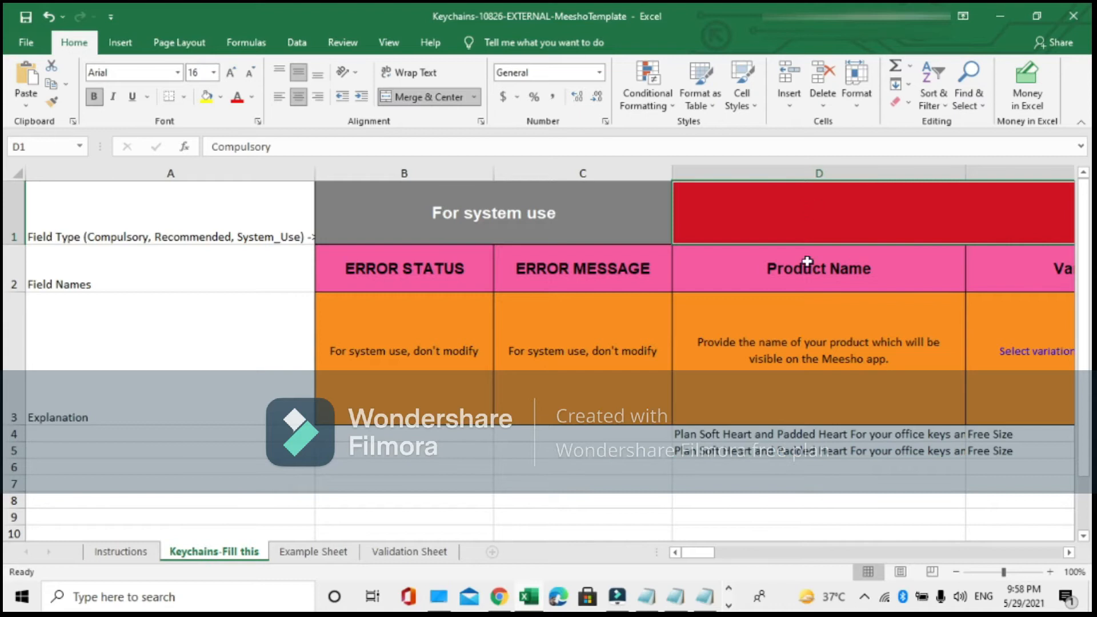
left_click(799, 473)
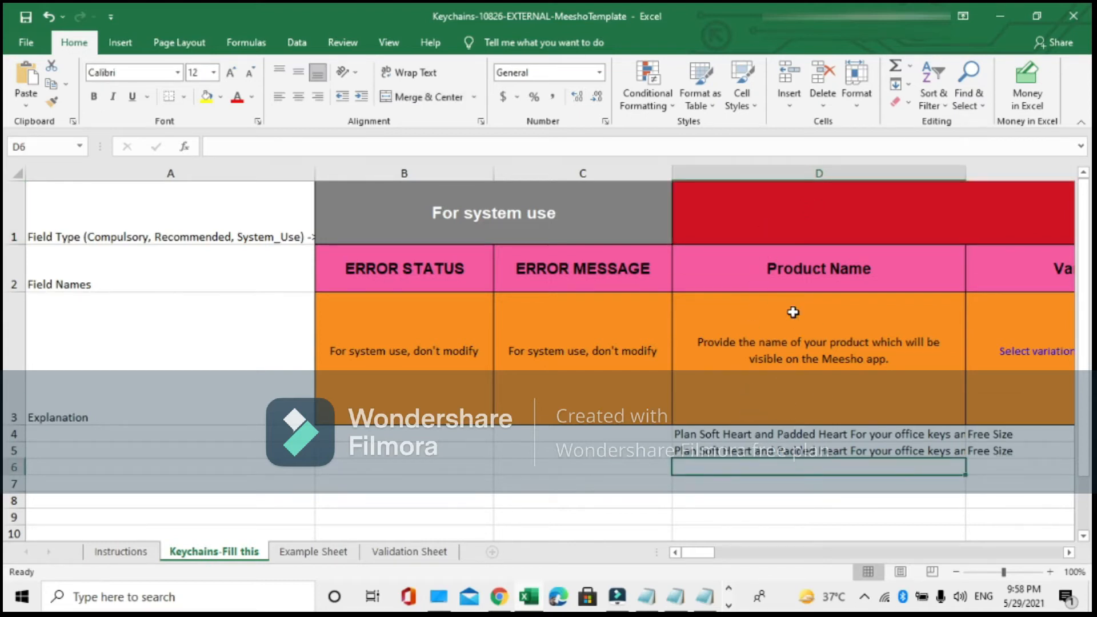
Step: Examine the Variation column, from the first product's entry up to the field name
left_click(756, 435)
key("Right")
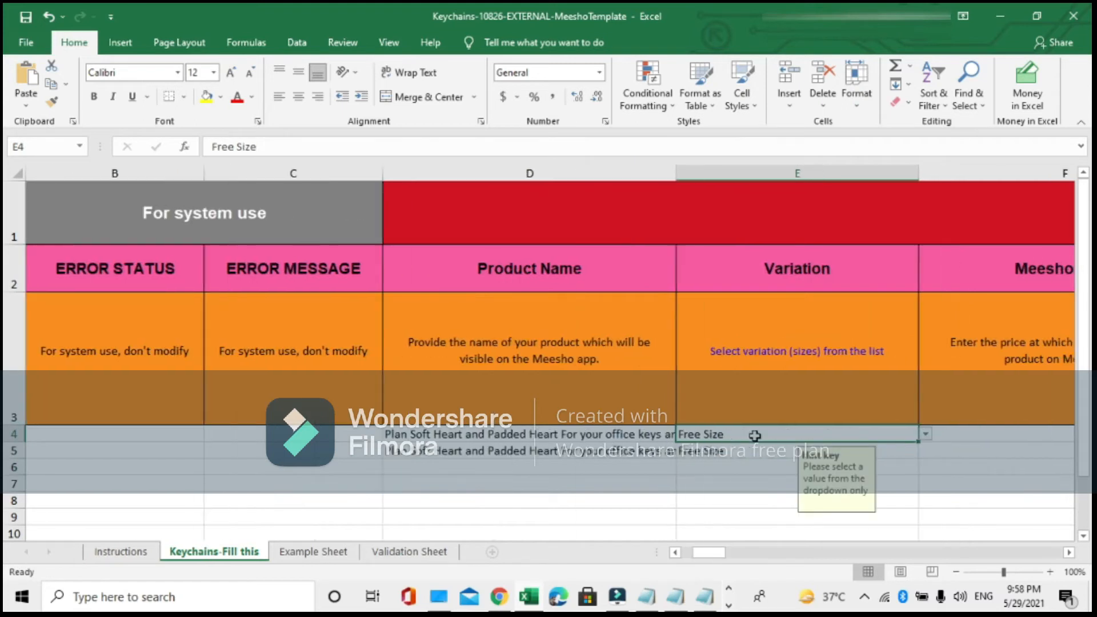
key("Up")
key("Up")
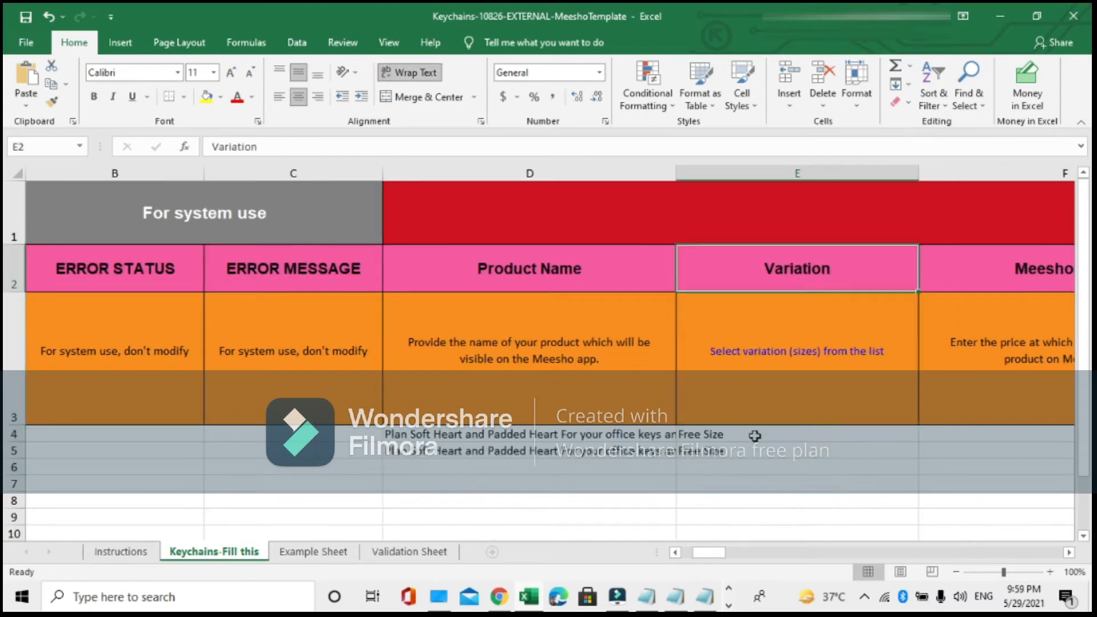
Step: Examine the compulsory pricing and stock fields from Meesho Price through MRP, GST %, HSN ID, product weight and Inventory
key("Right")
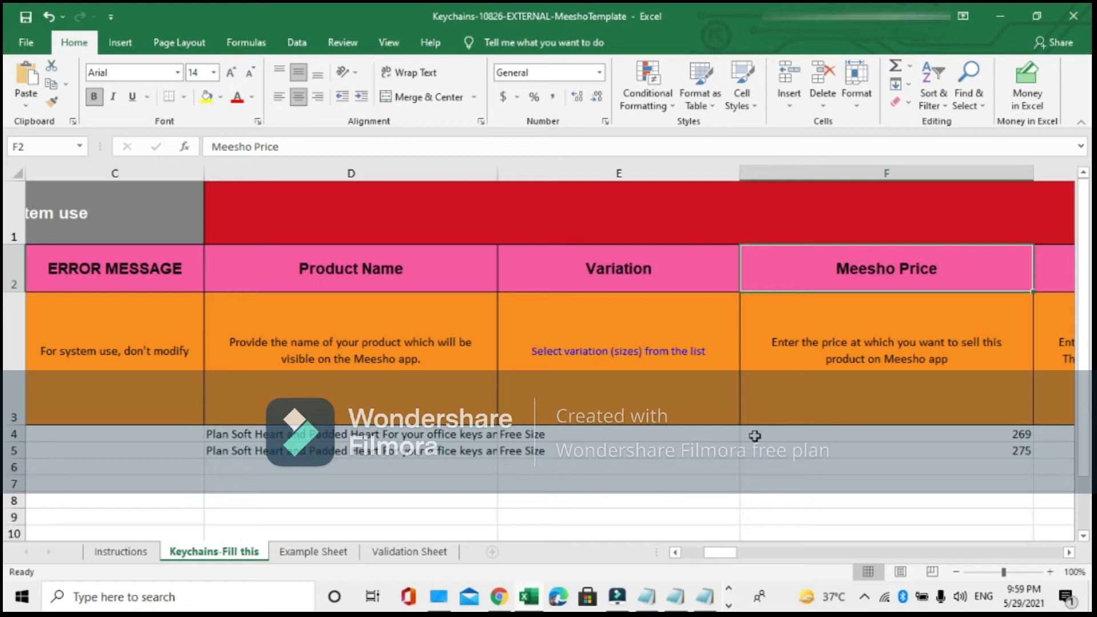
key("Right")
key("Right")
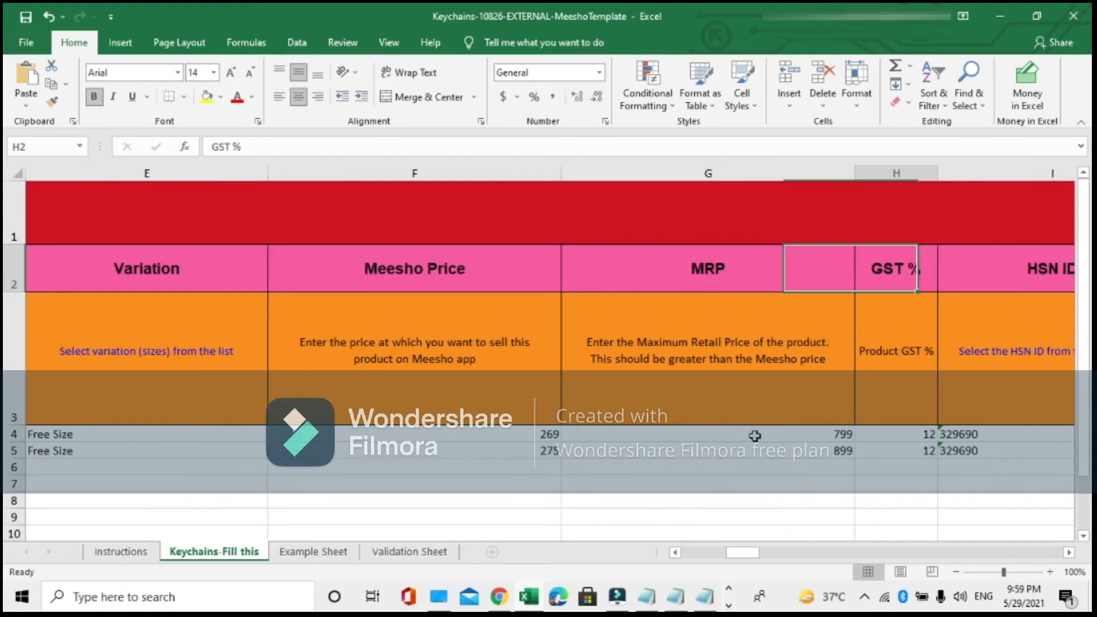
key("Right")
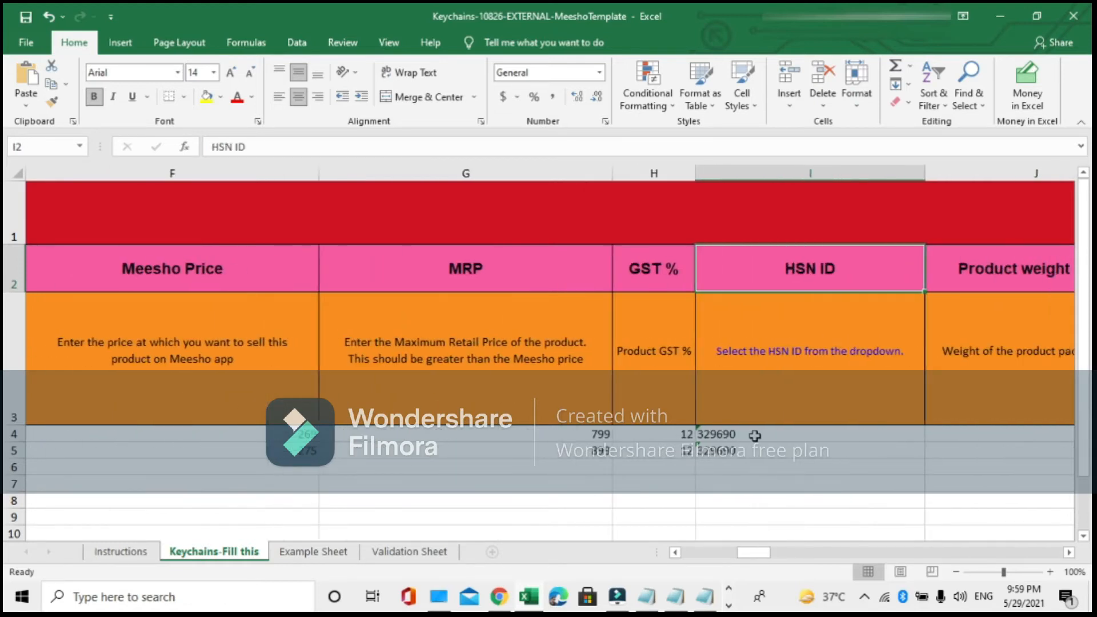
key("Right")
key("Right")
key("Right")
key("Right")
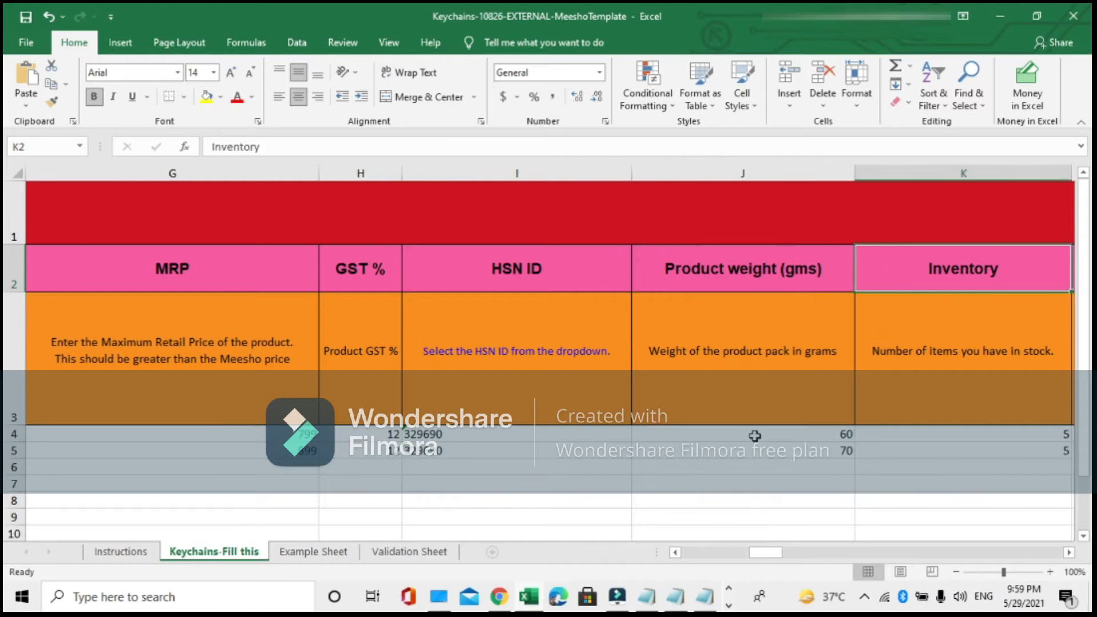
Step: Examine the Color, Pack, packaging breadth, height, length and unit fields, and the Weight and Weight Unit fields
key("Right")
key("Right")
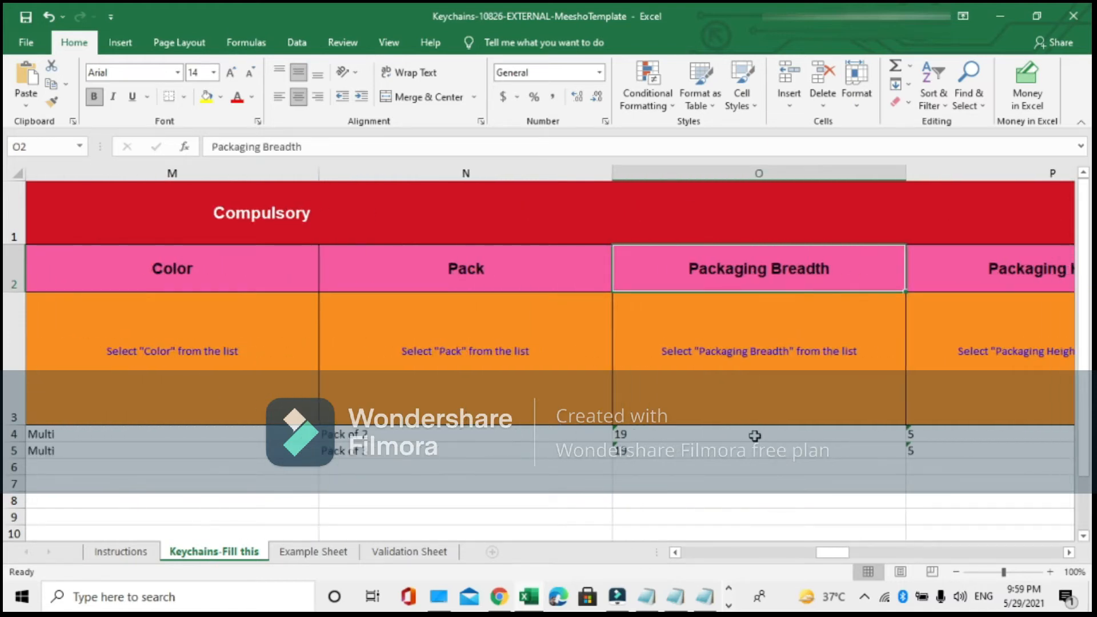
key("Right")
key("Right")
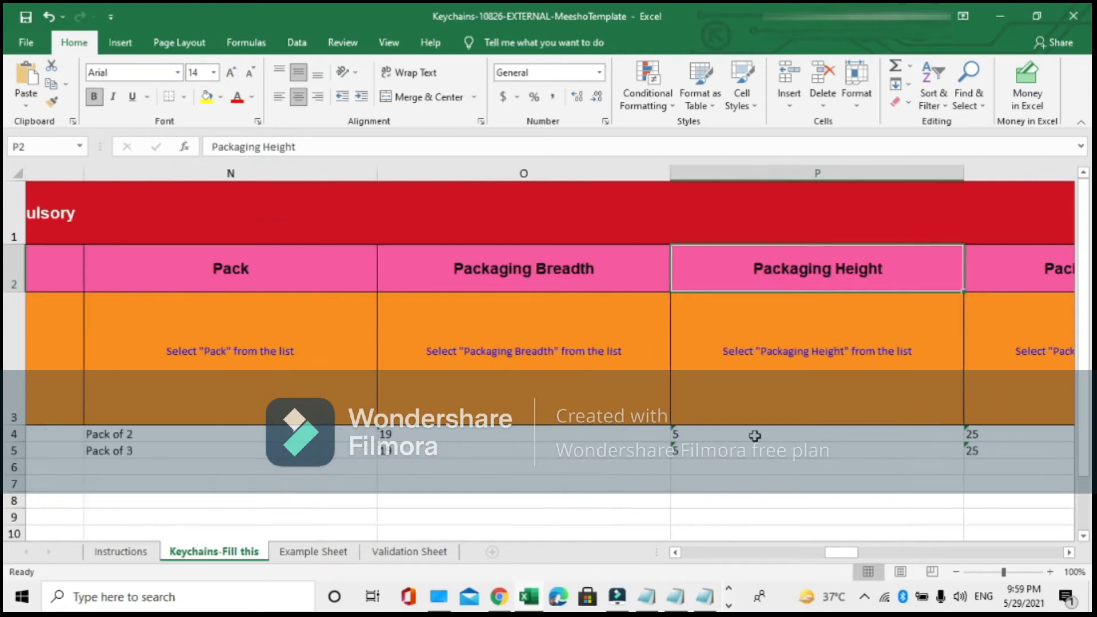
key("Right")
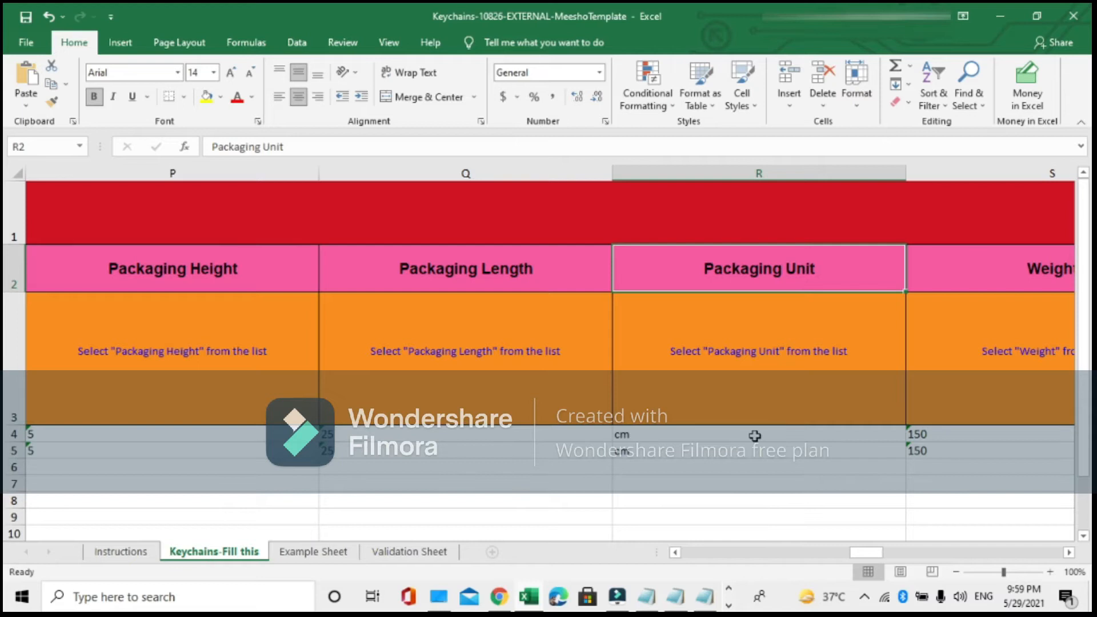
key("Right")
key("Right")
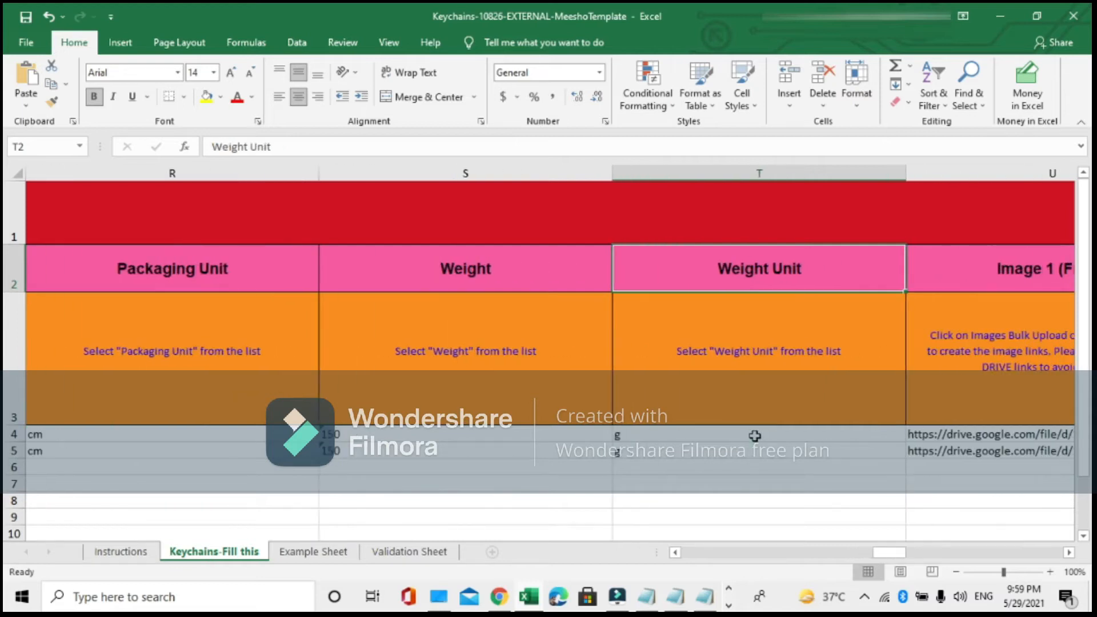
Step: Review the image link columns from Image 1 (Front) to Image 4 and the Brand Name column
key("Right")
key("Right")
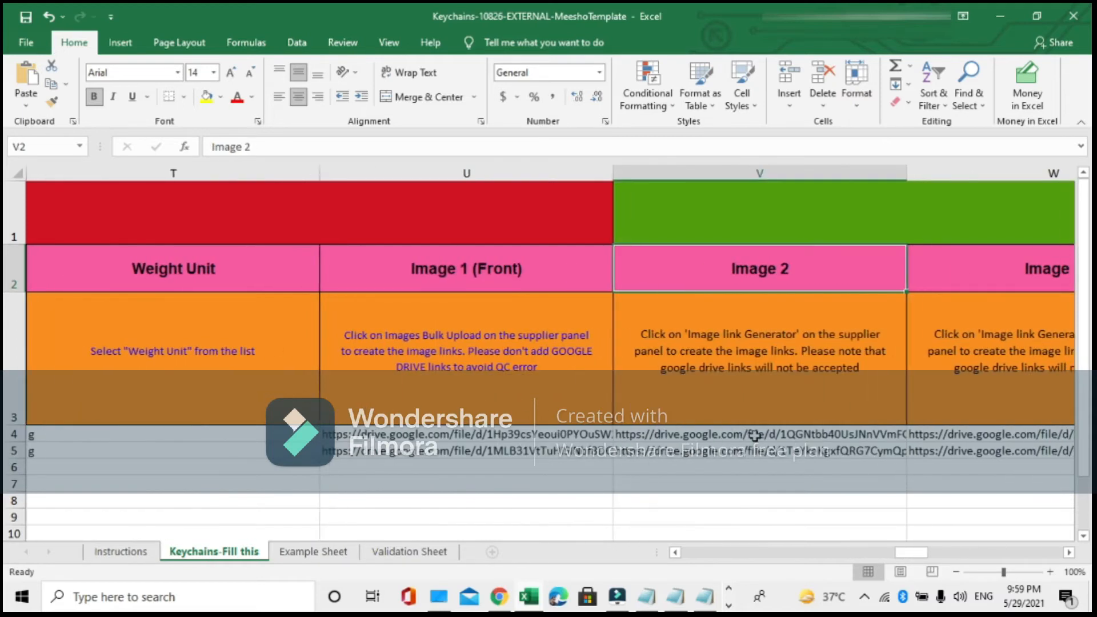
key("Left")
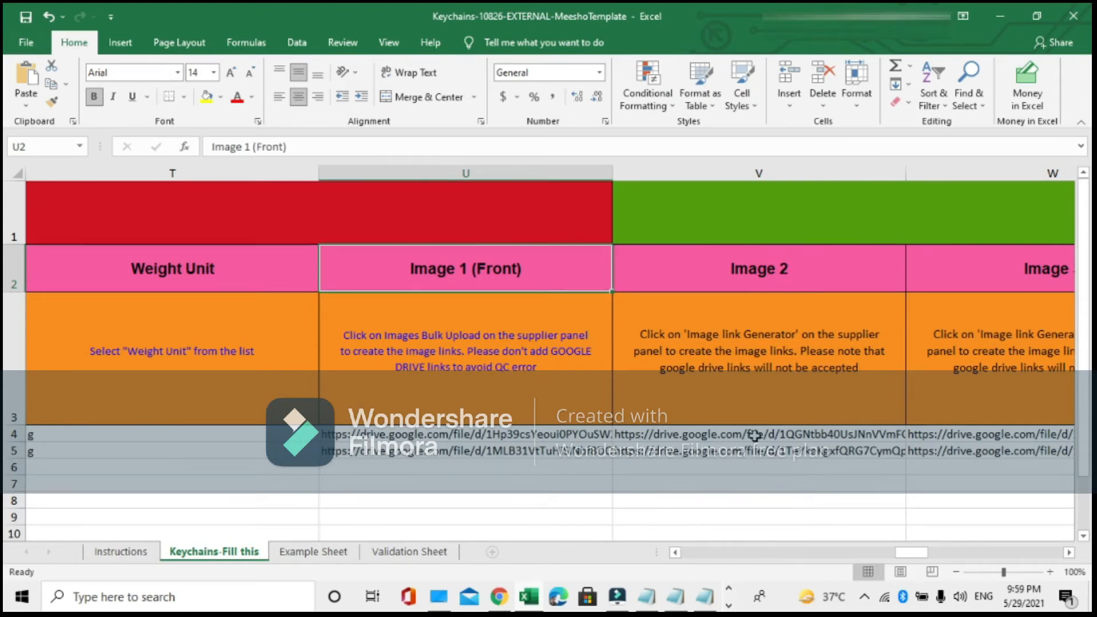
key("Right")
key("Right")
key("Right")
key("Right")
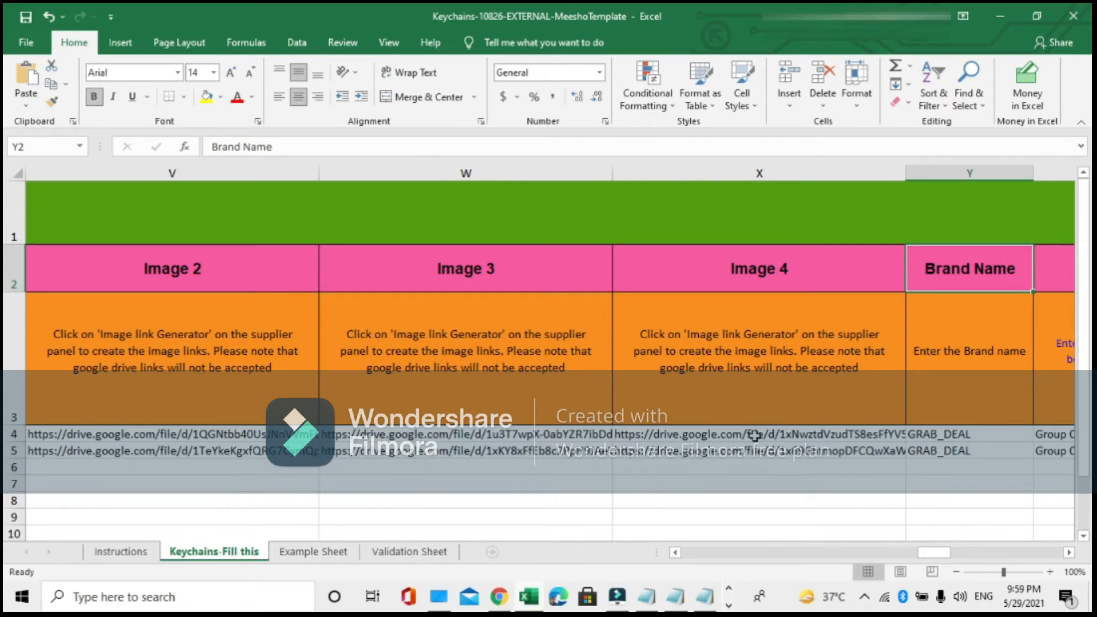
Step: Examine the Group ID column and the group options available for the first product
key("Right")
key("Right")
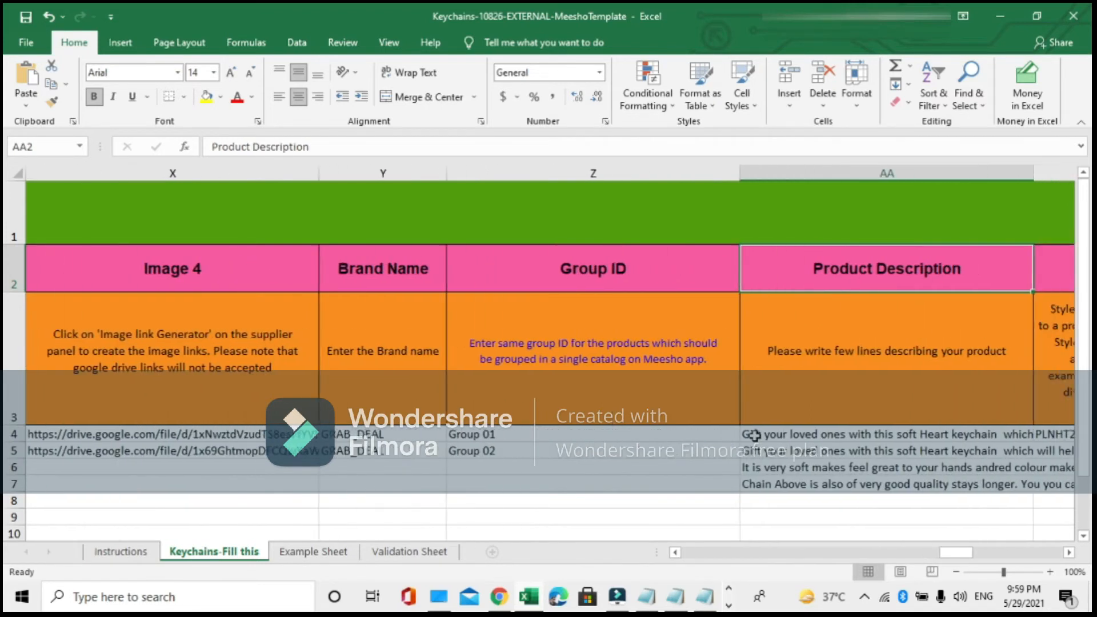
key("Left")
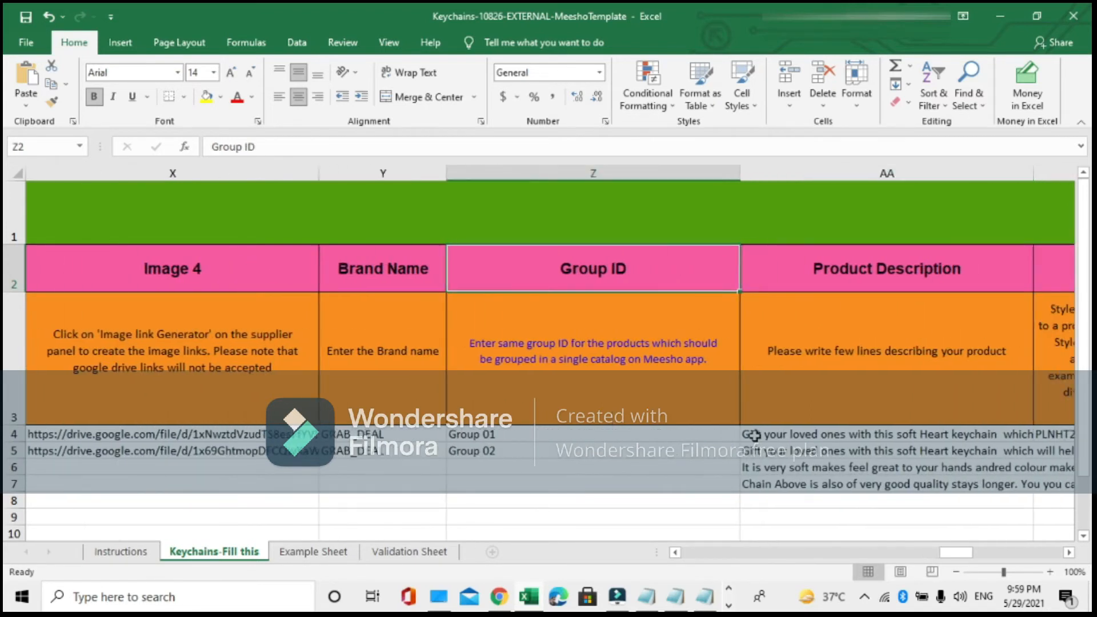
left_click(655, 439)
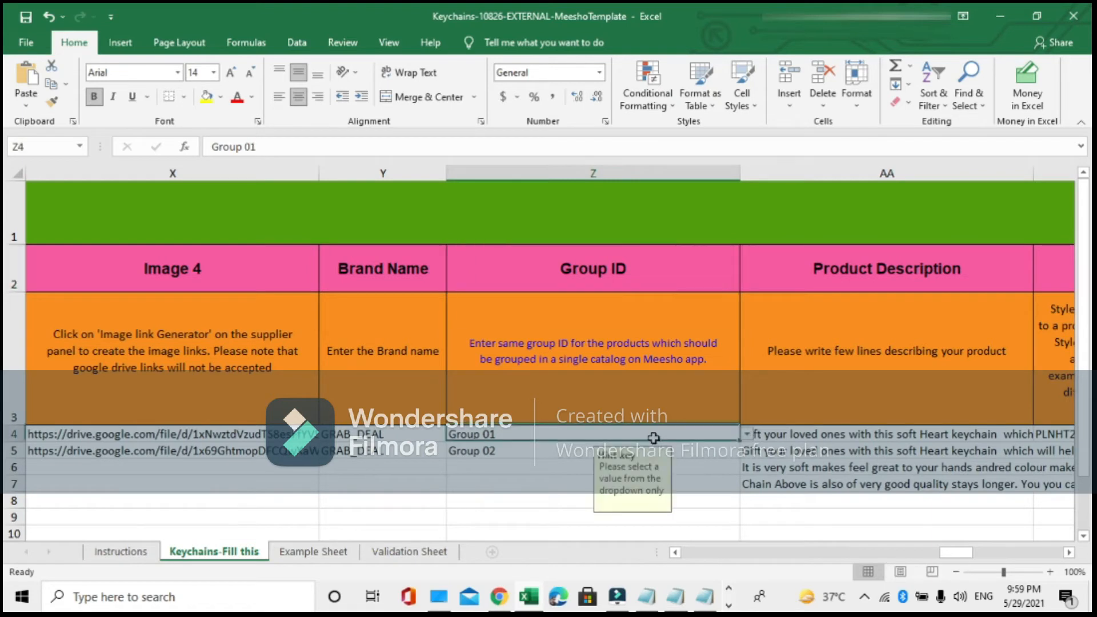
left_click(747, 435)
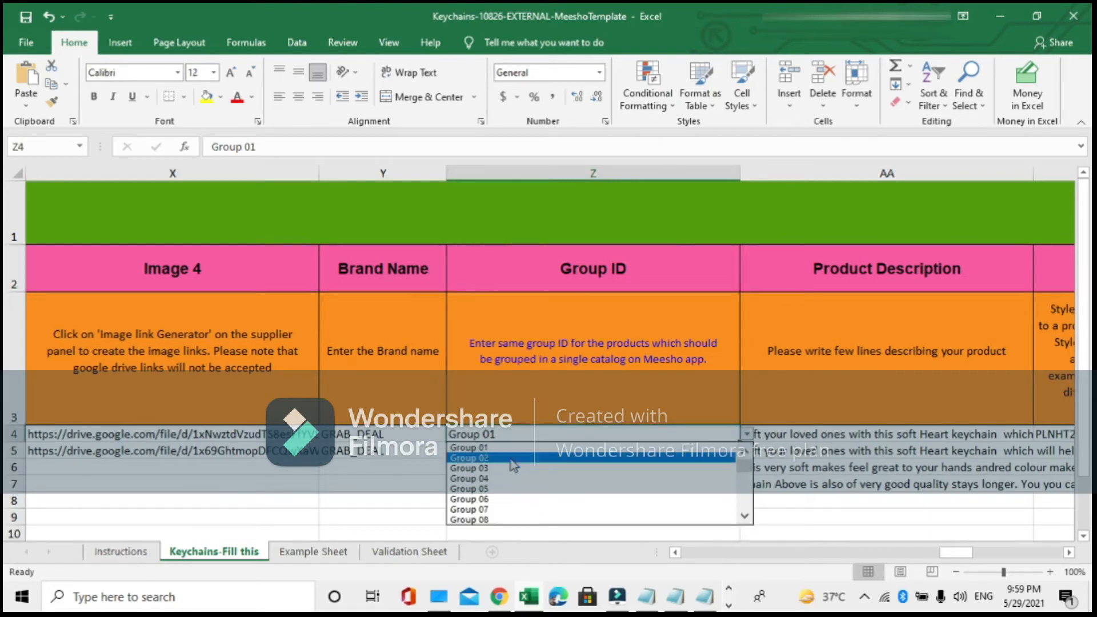
left_click(411, 514)
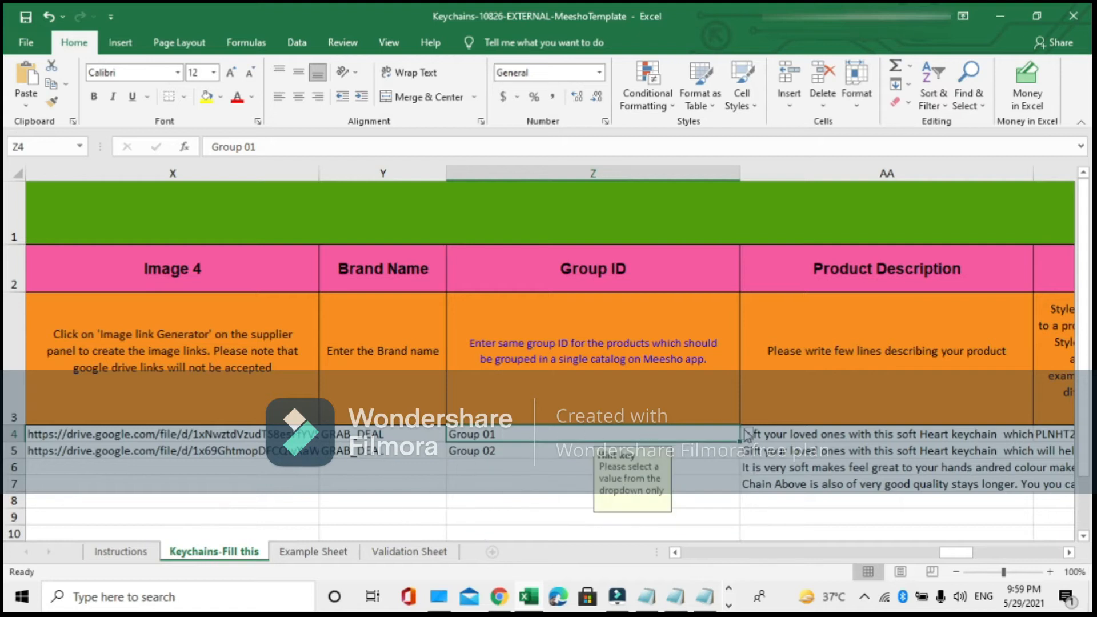
Step: Compare both products' entries in the Group ID, Product Description, Product ID / Style ID and SKU ID columns
left_click(780, 429)
key("Right")
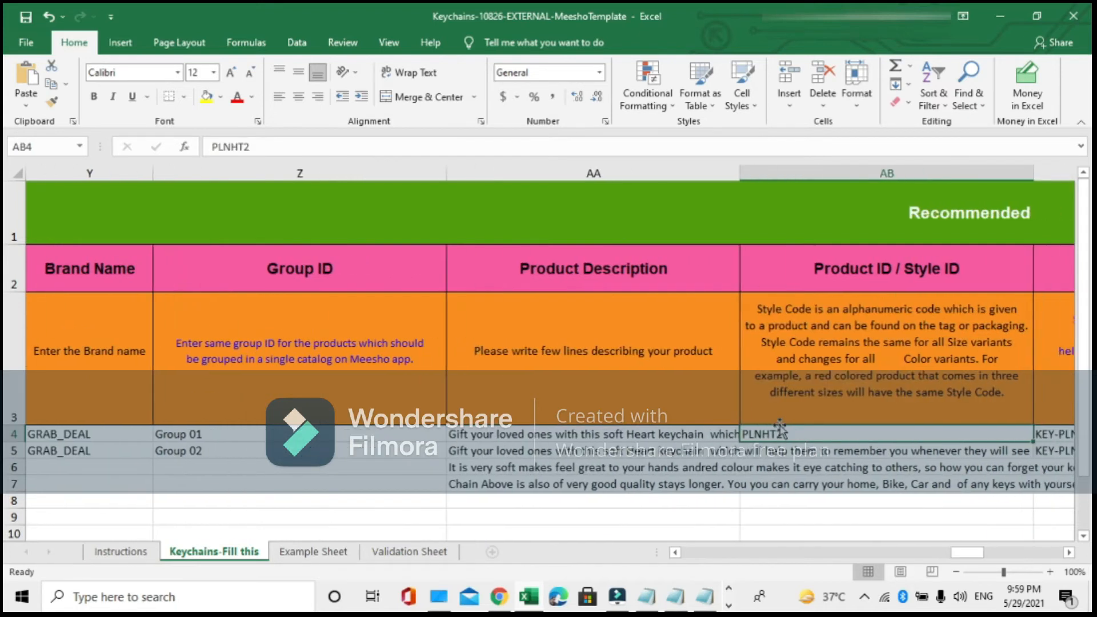
key("Right")
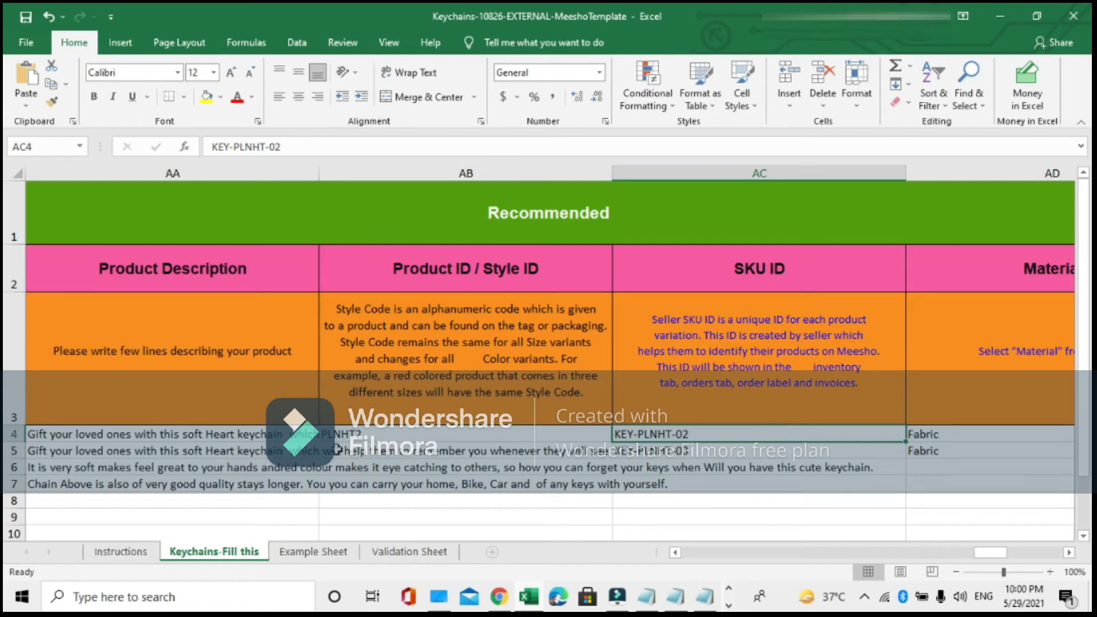
left_click(367, 435)
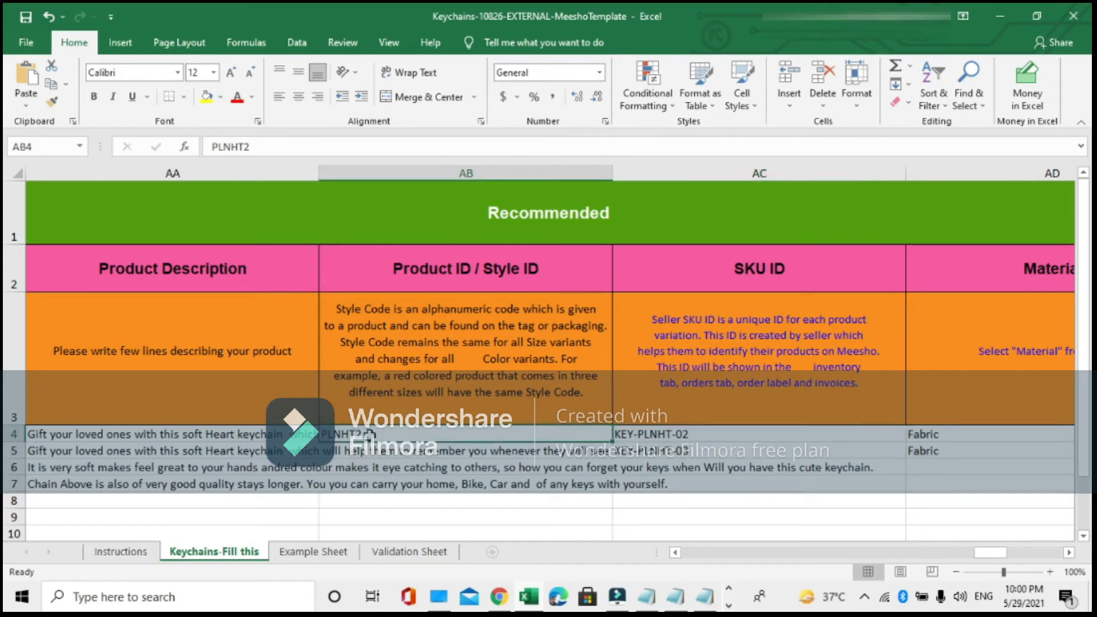
left_click(382, 452)
key("Left")
key("Left")
key("Left")
key("Left")
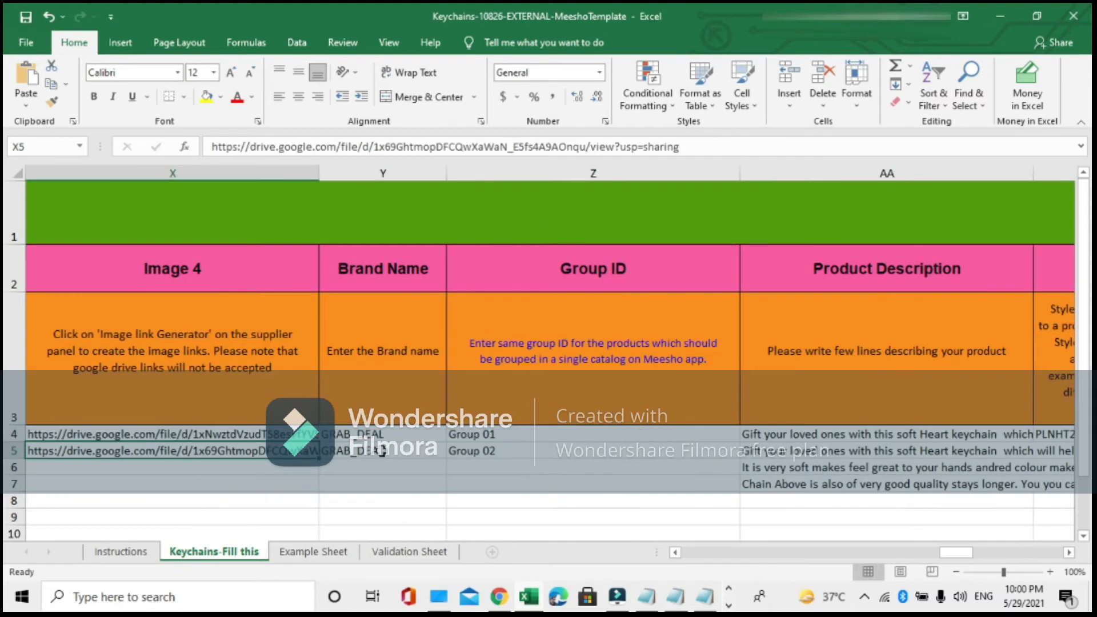
key("Right")
key("Right")
key("Right")
key("Right")
key("Right")
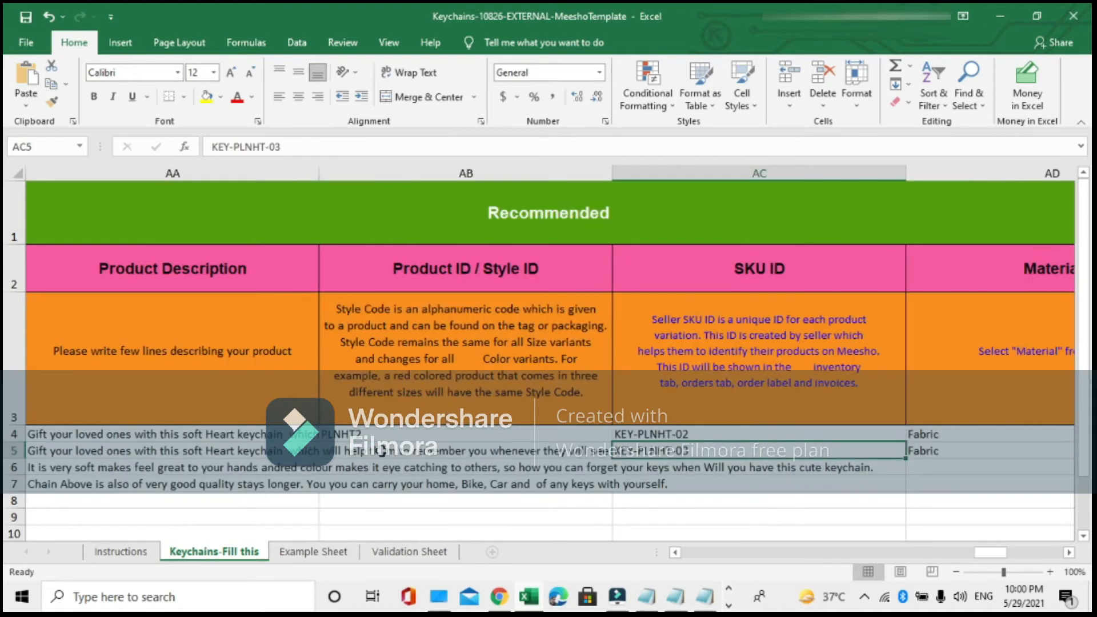
Step: Copy the first product's style ID to the second product's row and change it to PLNHT3
key("Left")
key("Up")
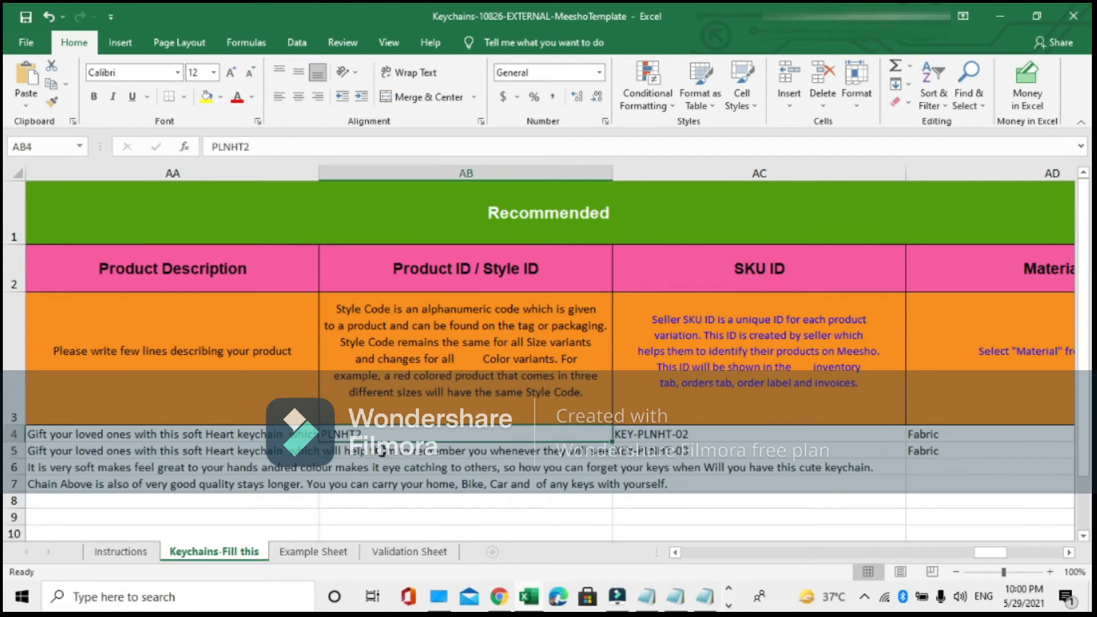
key("ctrl+c")
key("Down")
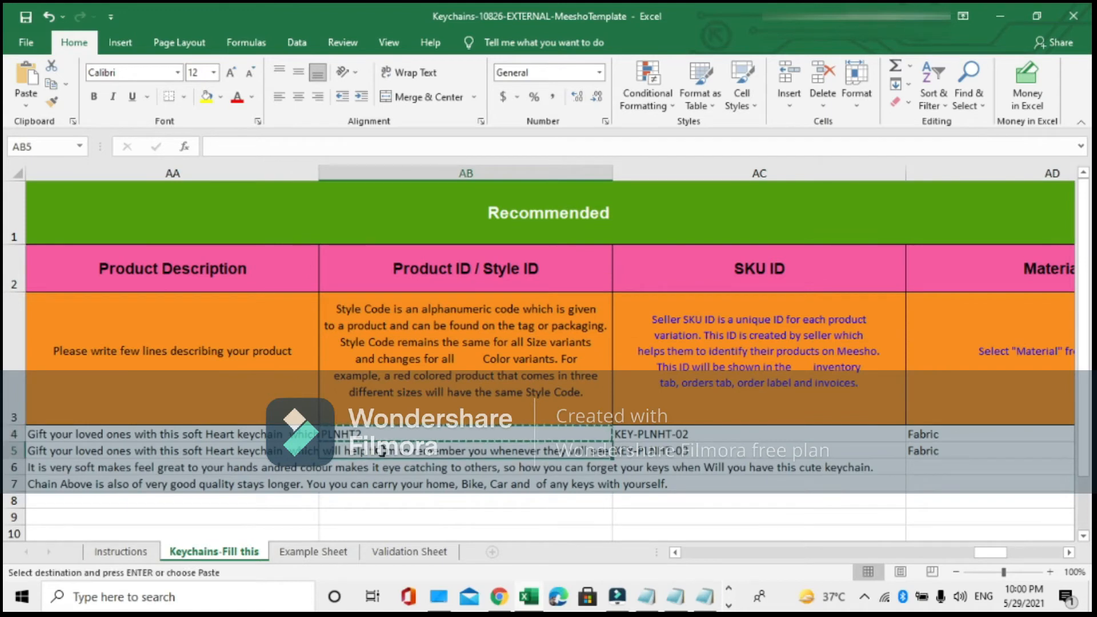
key("ctrl+v")
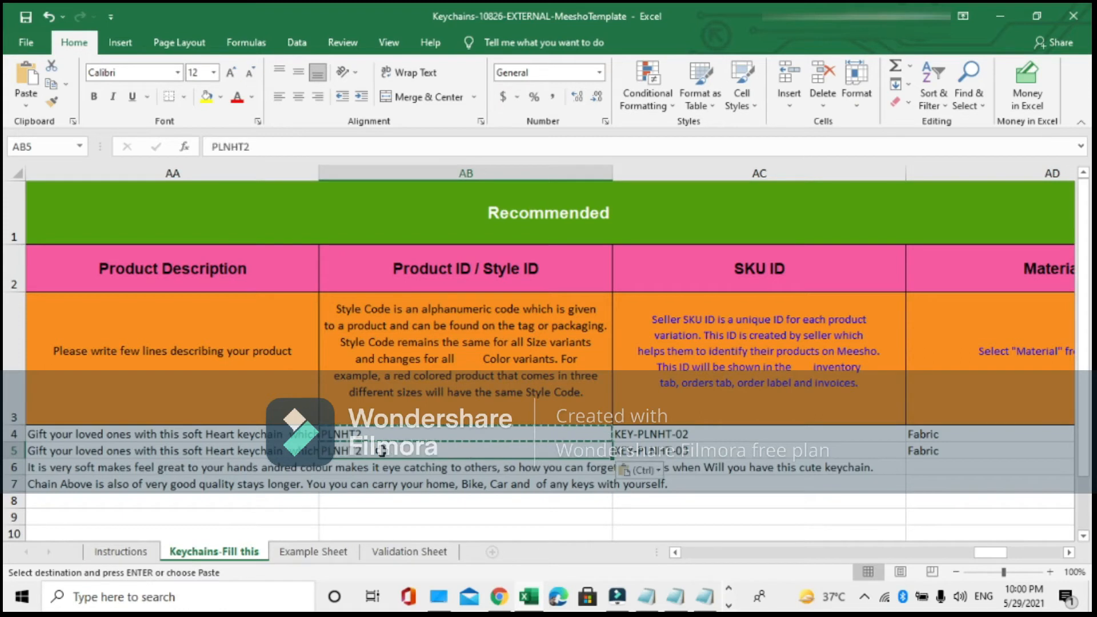
key("F2")
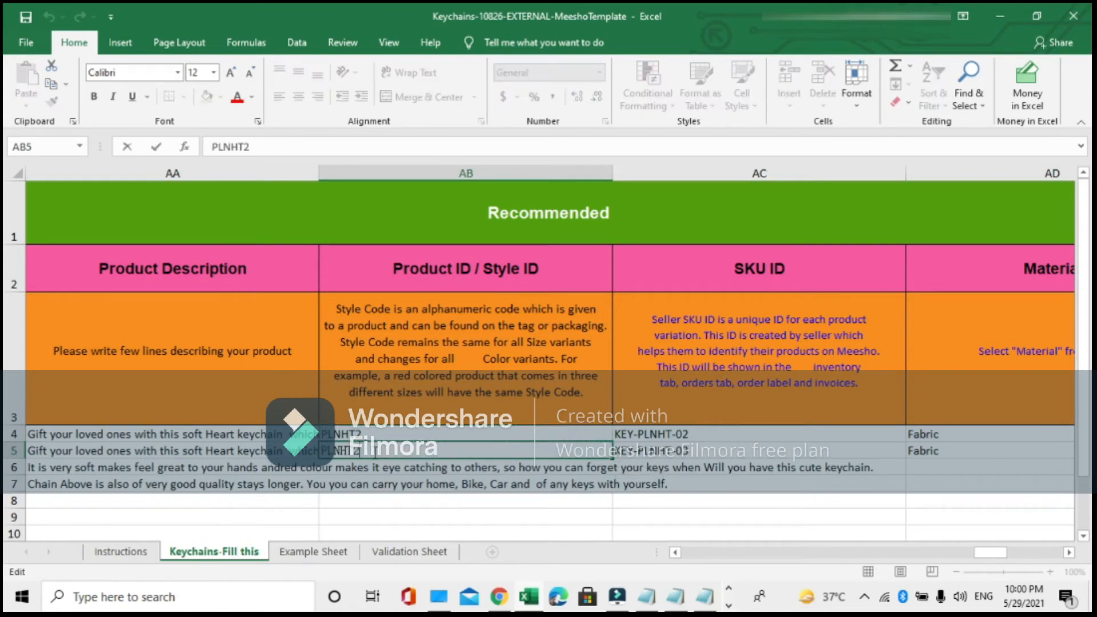
key("BackSpace")
type("3")
key("Return")
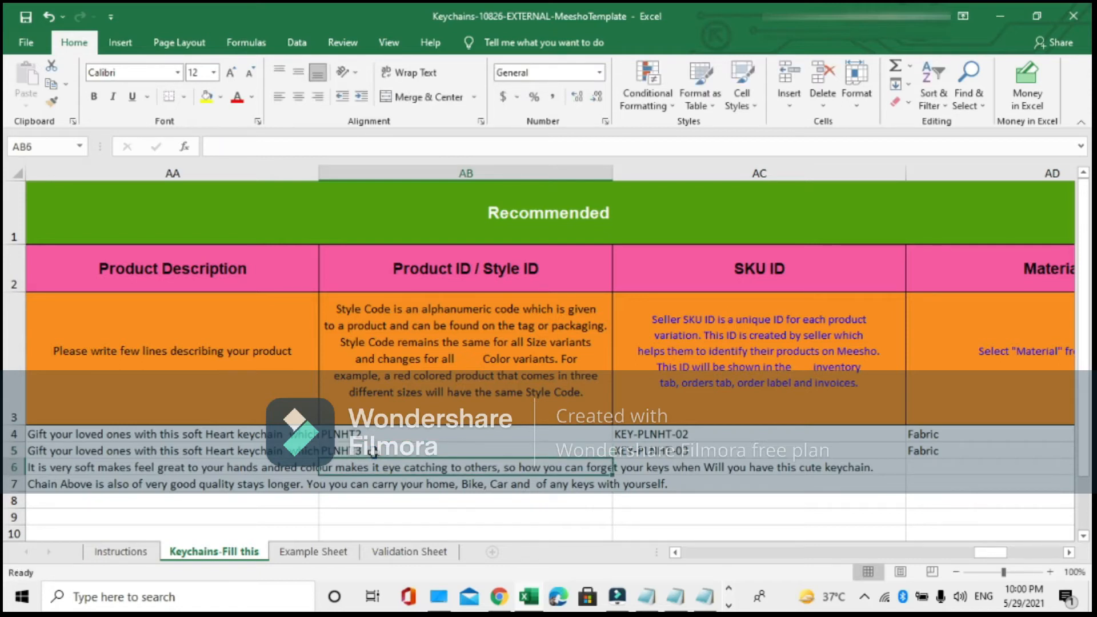
Step: Review the second product's row from the style ID through SKU ID, Material and product dimensions to Product Unit
left_click(373, 453)
key("Tab")
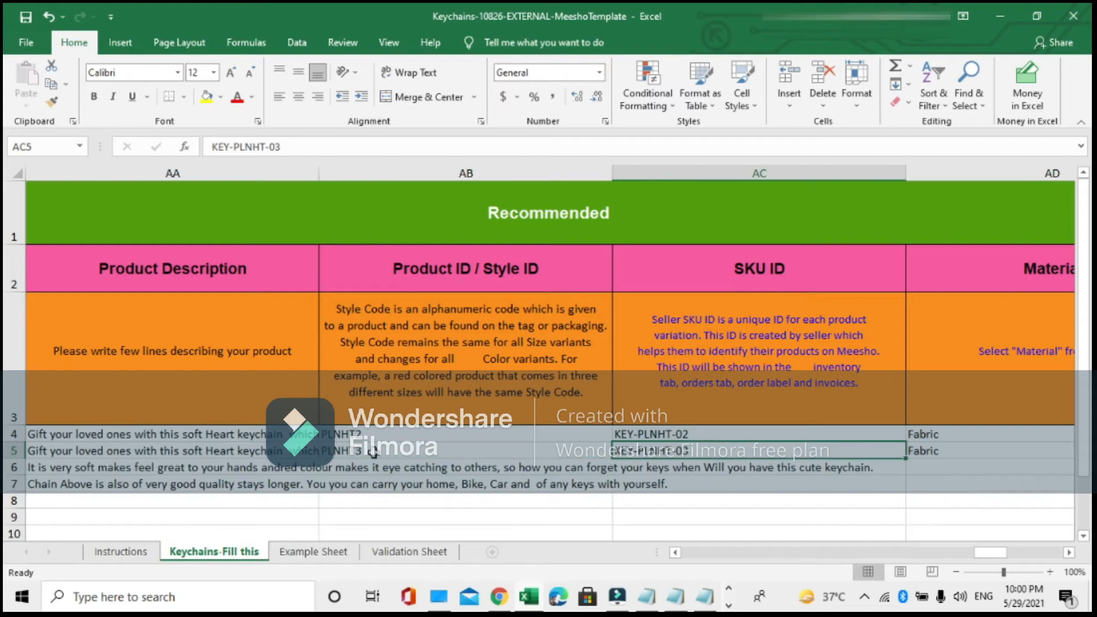
key("Tab")
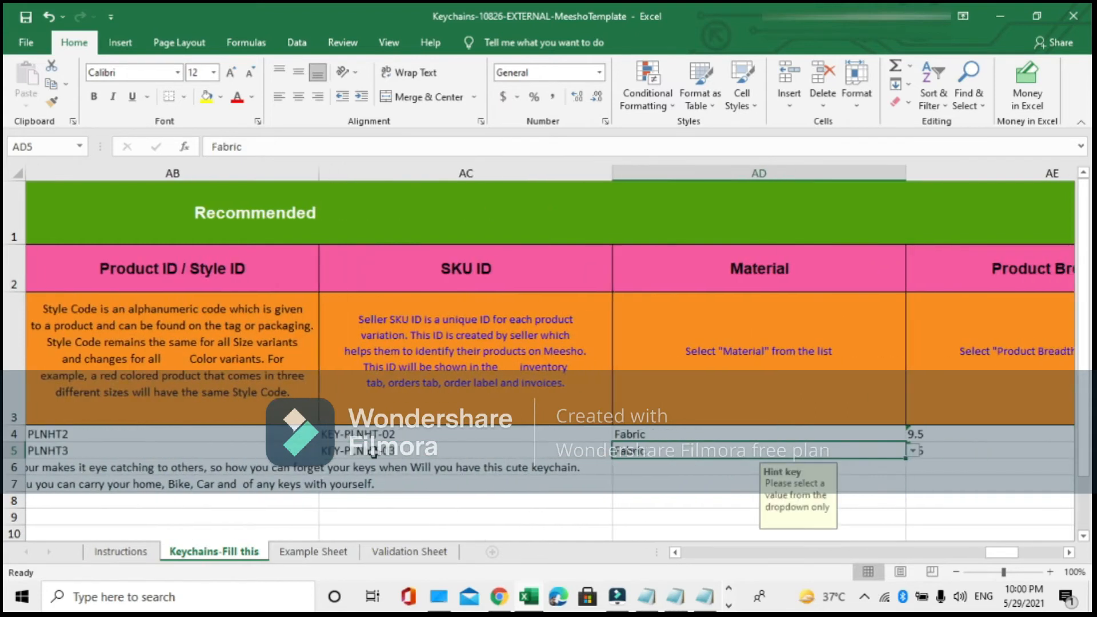
key("Tab")
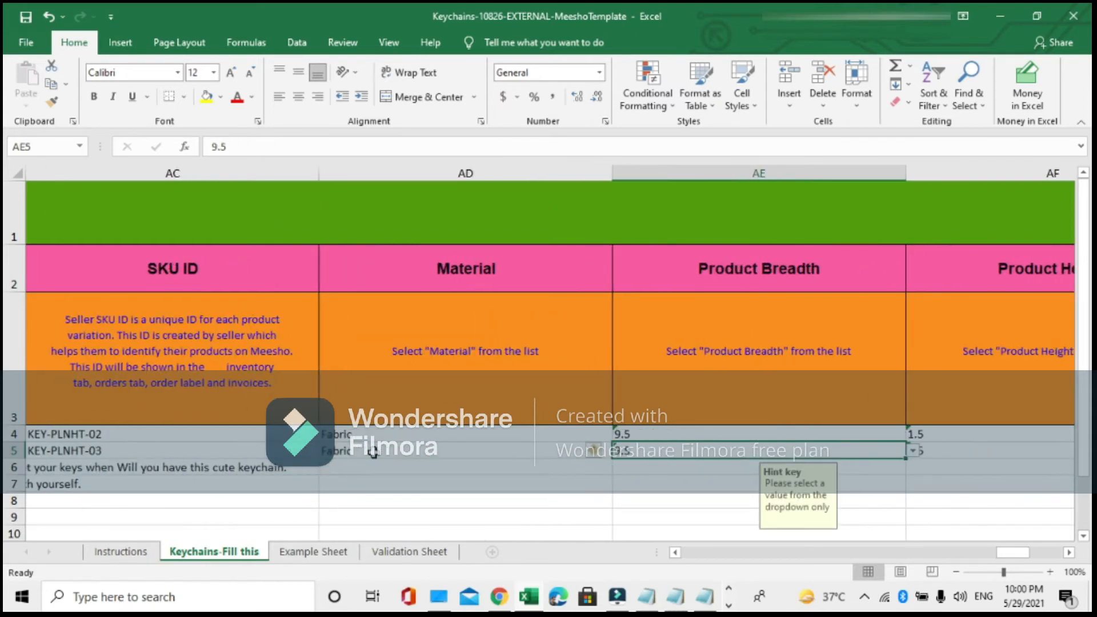
key("Tab")
key("Tab")
key("Tab")
key("Tab")
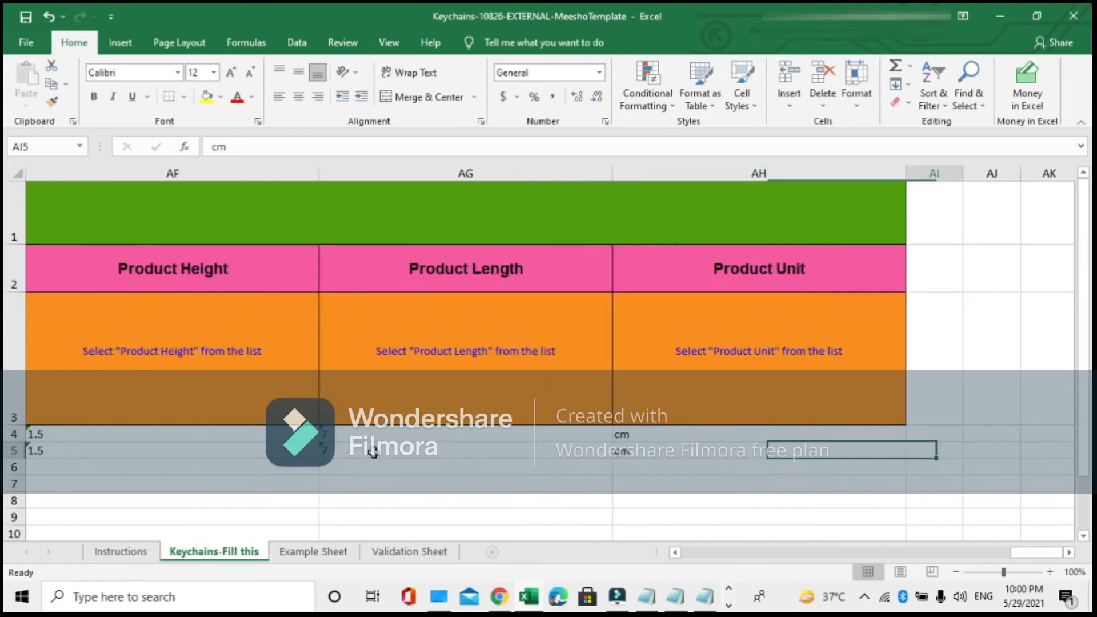
Step: Look back over the second product's row from Product Unit to the system-use columns, ending at the first product's row
key("shift+Tab")
key("shift+Tab")
key("shift+Tab")
key("shift+Tab")
key("shift+Tab")
key("shift+Tab")
key("shift+Tab")
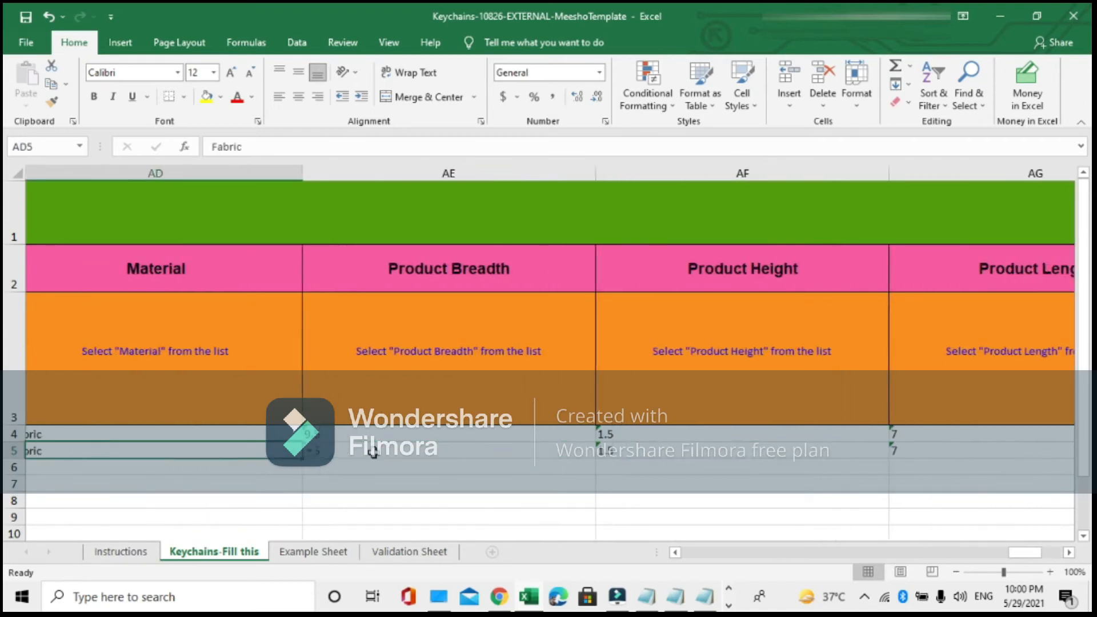
key("shift+Tab")
key("shift+Tab")
key("shift+Tab")
key("shift+Tab")
key("shift+Tab")
key("shift+Tab")
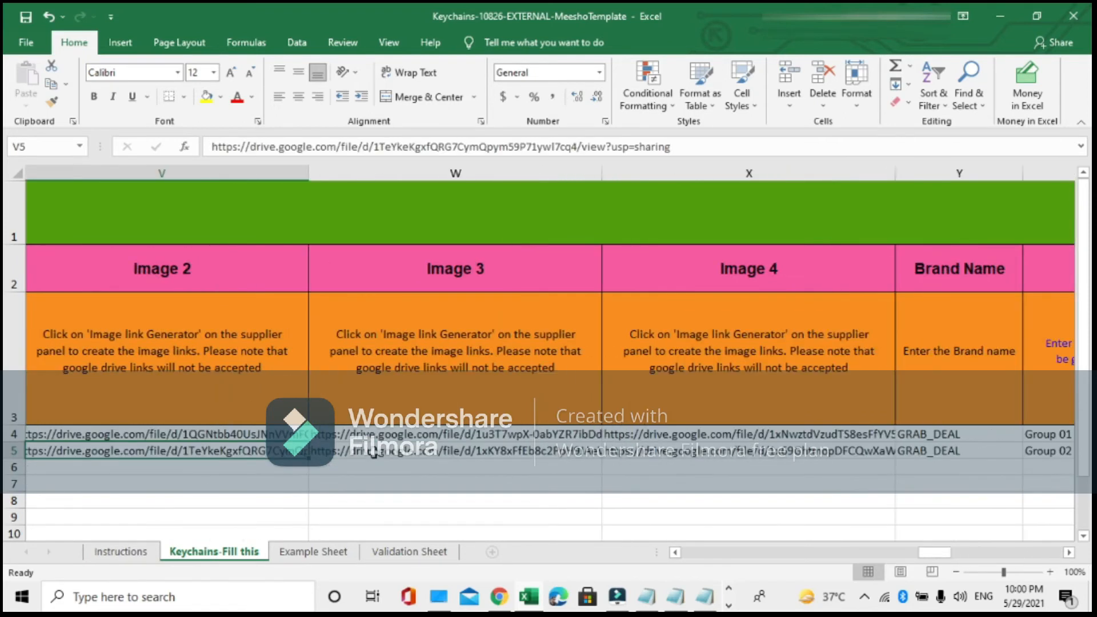
key("shift+Tab")
key("shift+Tab")
key("shift+Tab")
key("shift+Tab")
key("shift+Tab")
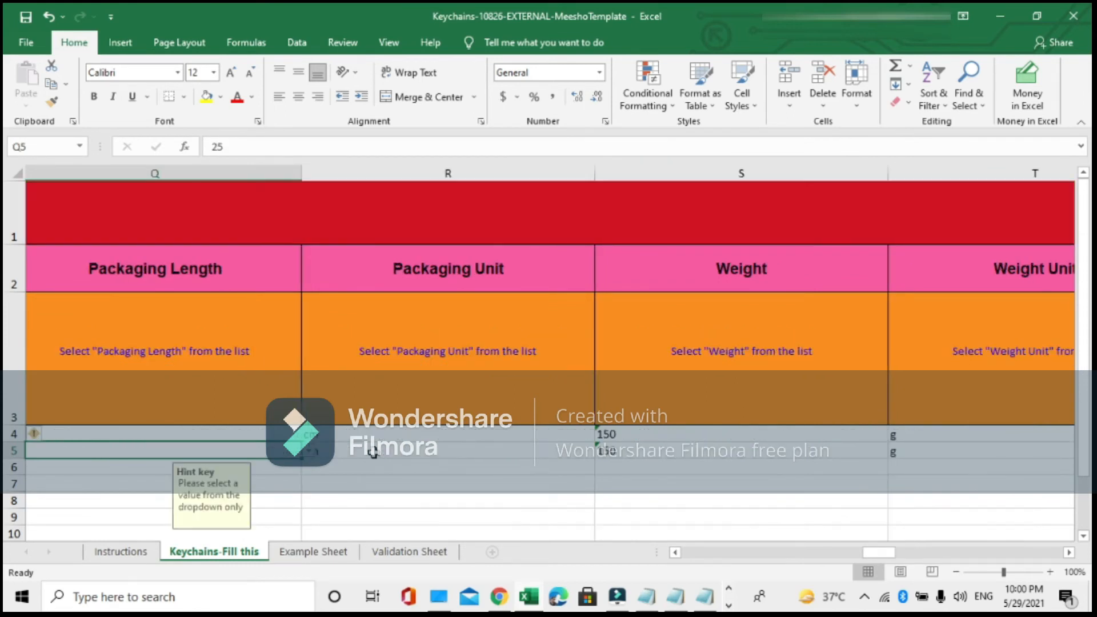
key("Left")
key("Left")
key("Left")
key("Left")
key("Left")
key("Left")
key("Left")
key("Left")
key("Left")
key("Left")
key("Left")
key("Left")
key("Left")
key("Left")
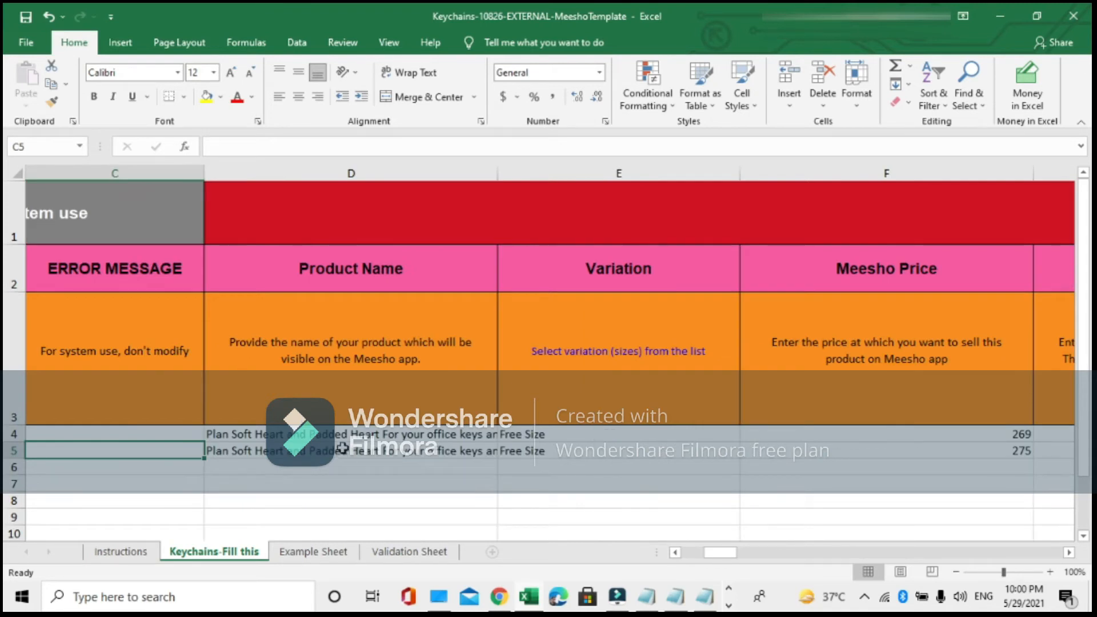
key("Left")
key("Up")
key("Right")
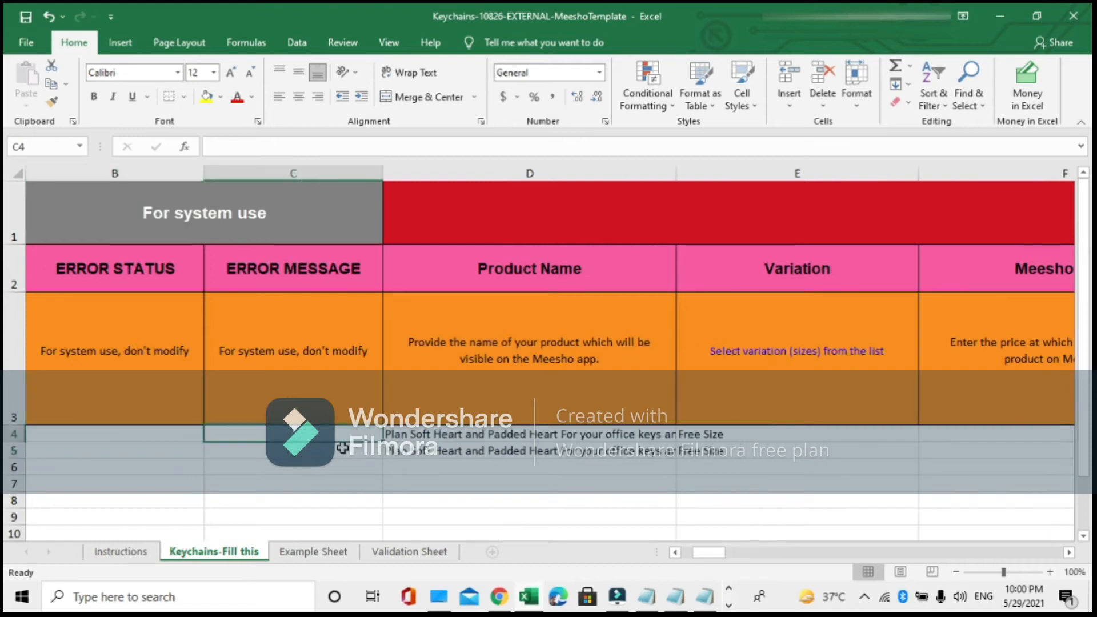
Step: Compare the two products' full names in the Product Name column and check the second product's Variation entry
key("Right")
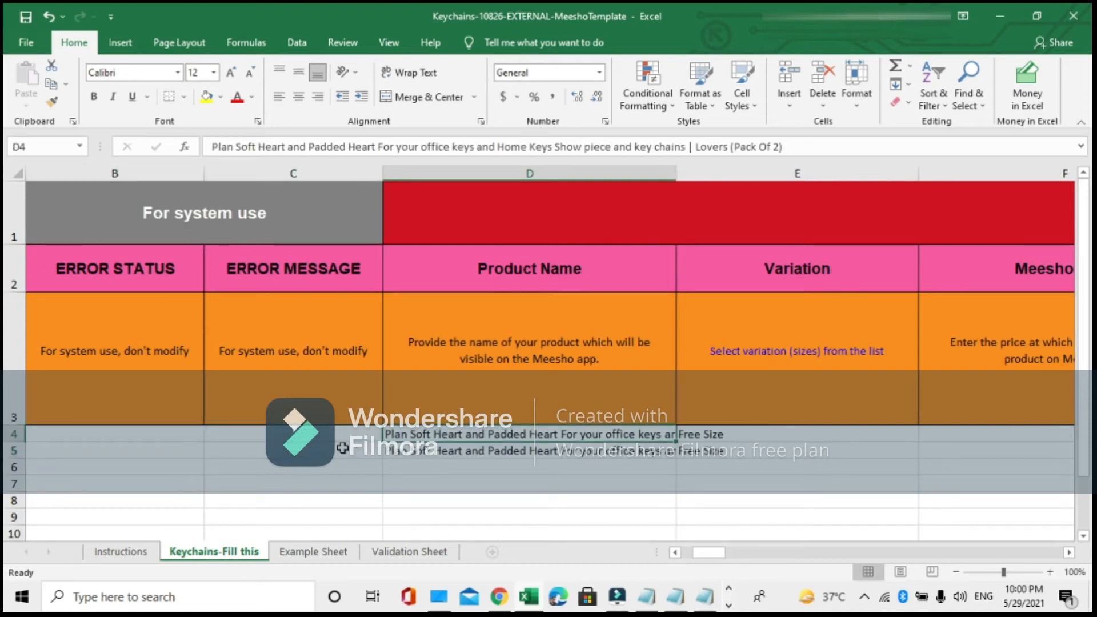
key("Down")
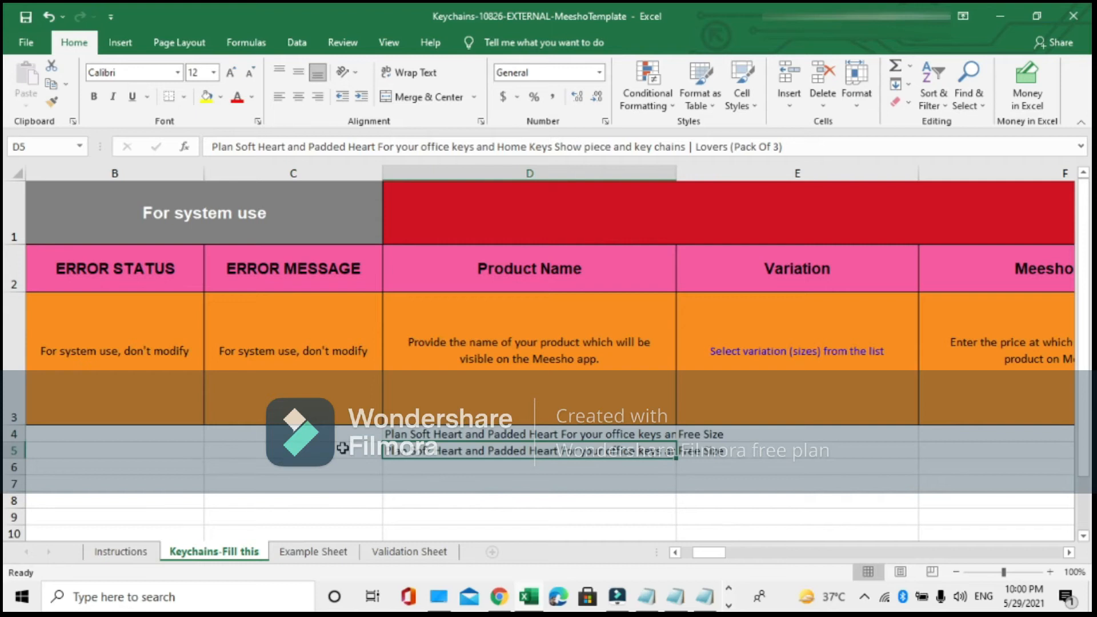
key("Right")
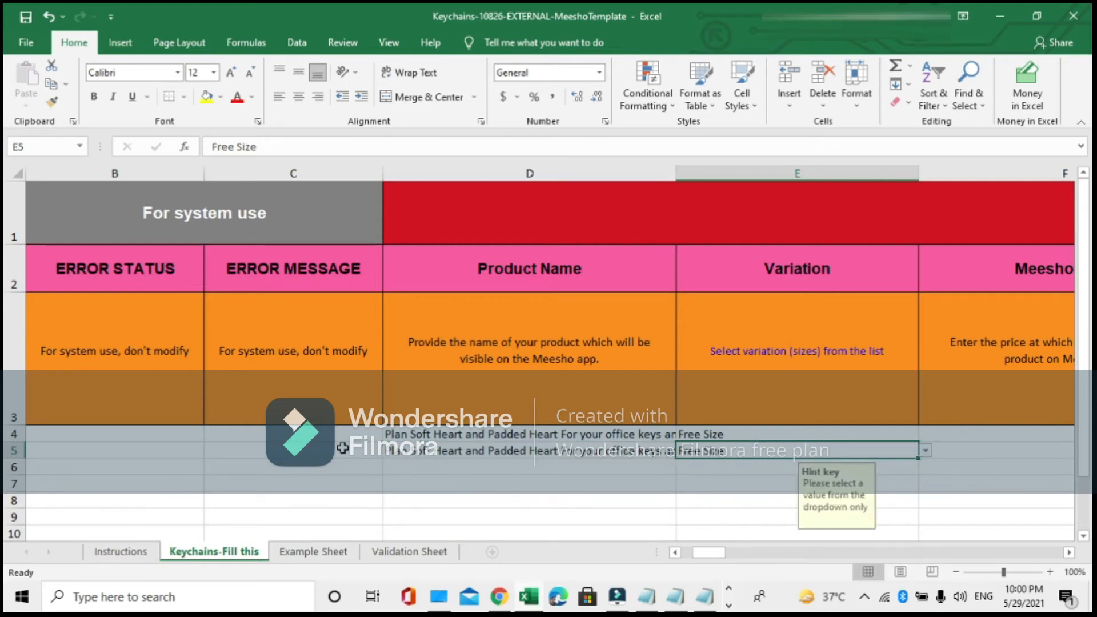
Step: Switch to Chrome and open the "Images" email with the Pack Of 6 attachments from the Gmail inbox
left_click(506, 601)
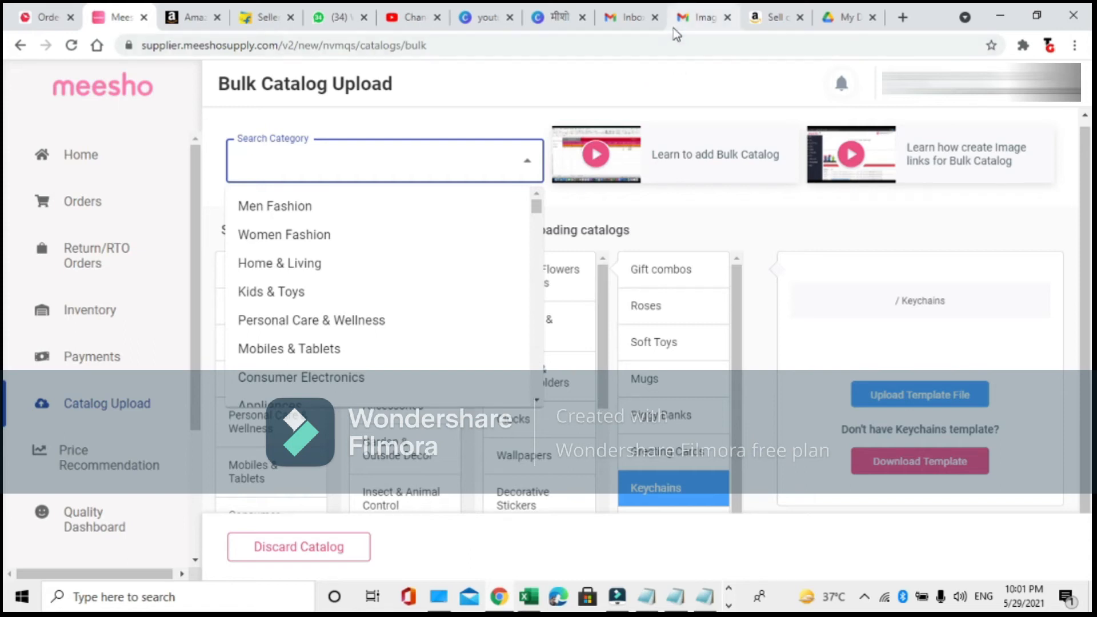
left_click(694, 17)
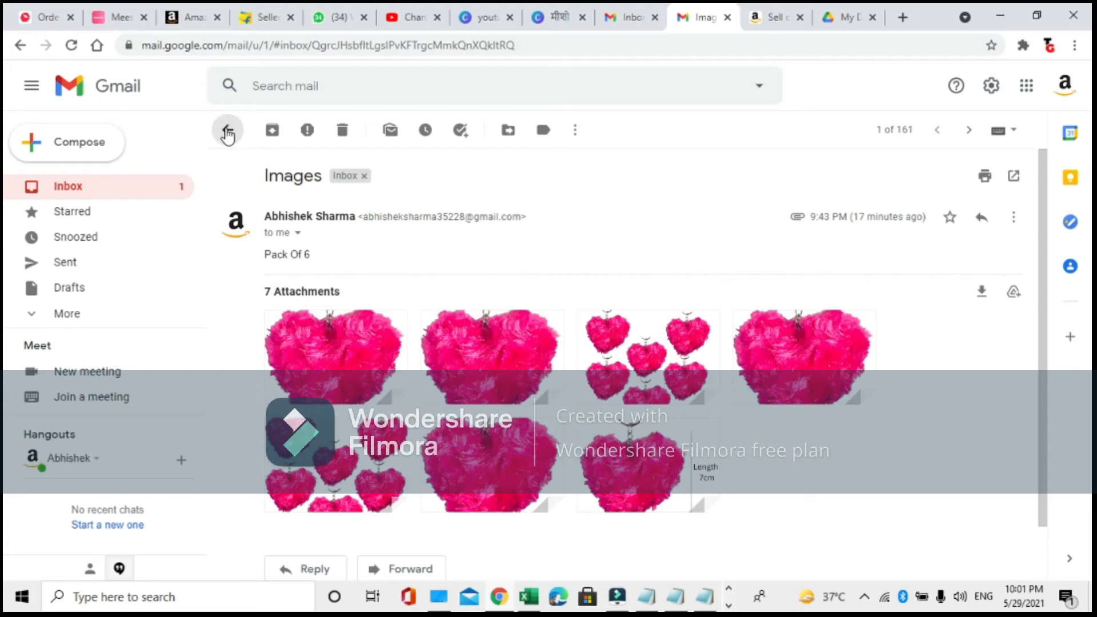
left_click(228, 136)
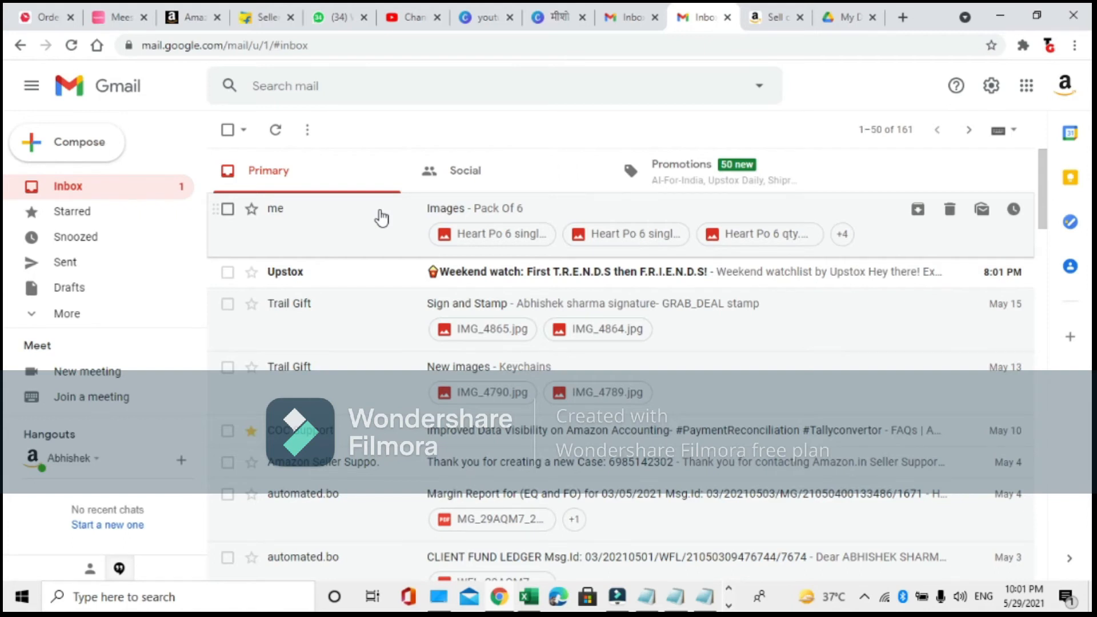
left_click(382, 218)
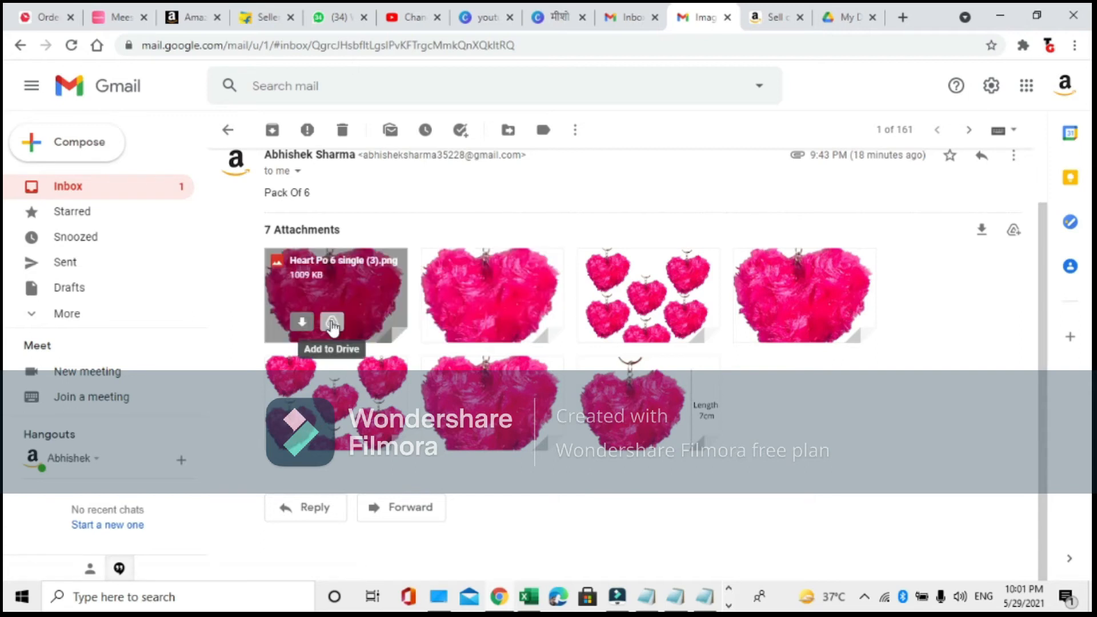
Step: Add the attachment Heart Po 6 single (3).png to Google Drive and move it into a new folder named PAck Of 6
left_click(331, 322)
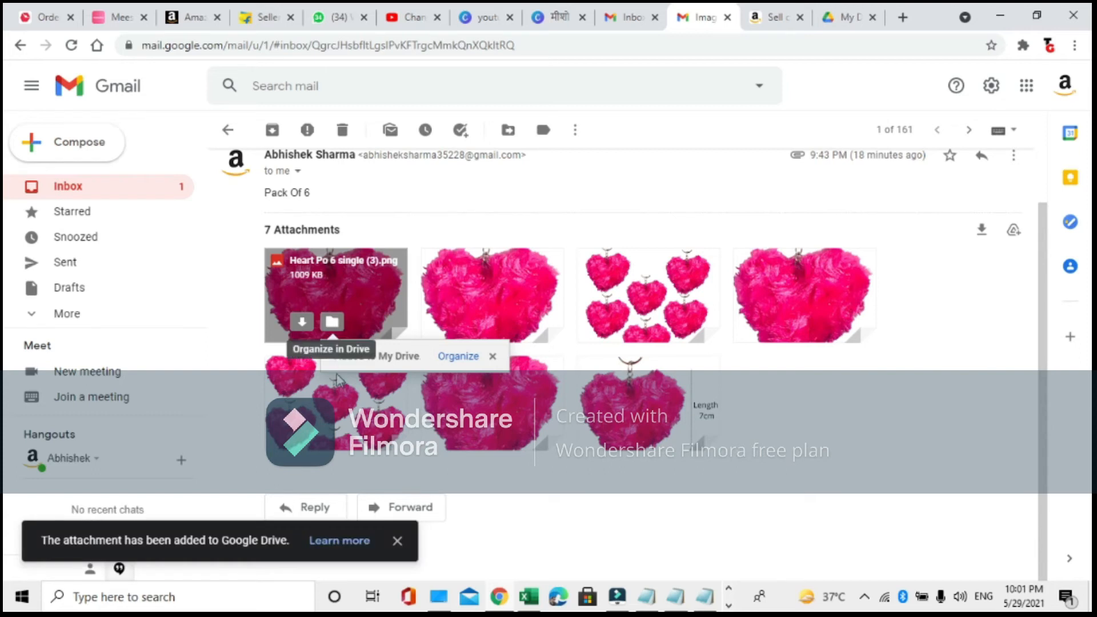
left_click(449, 357)
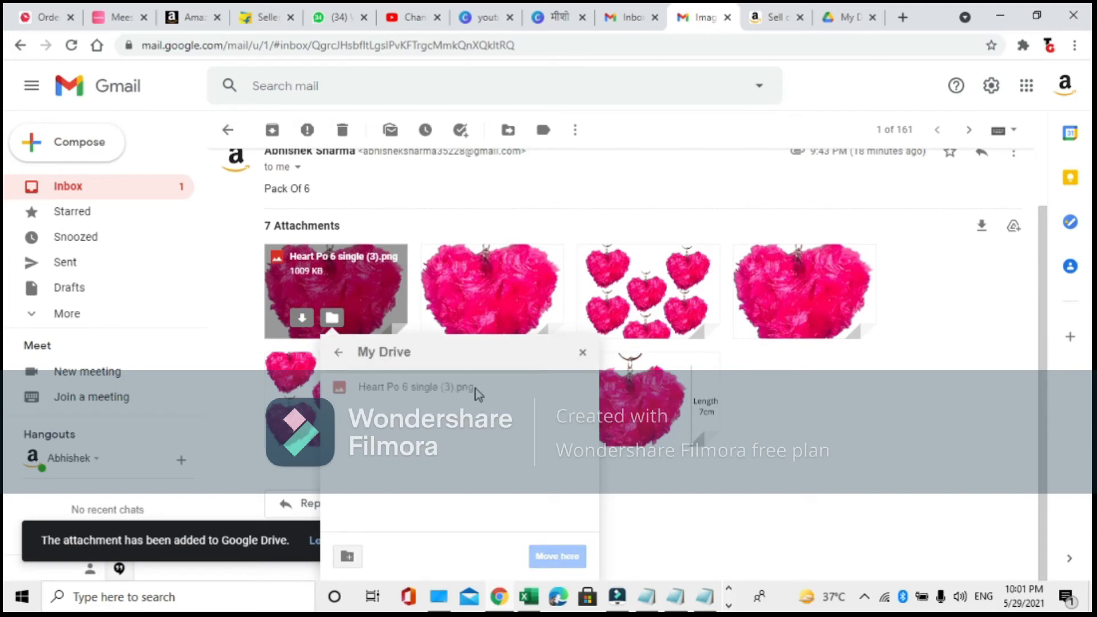
left_click(348, 557)
type("PAck Of 6")
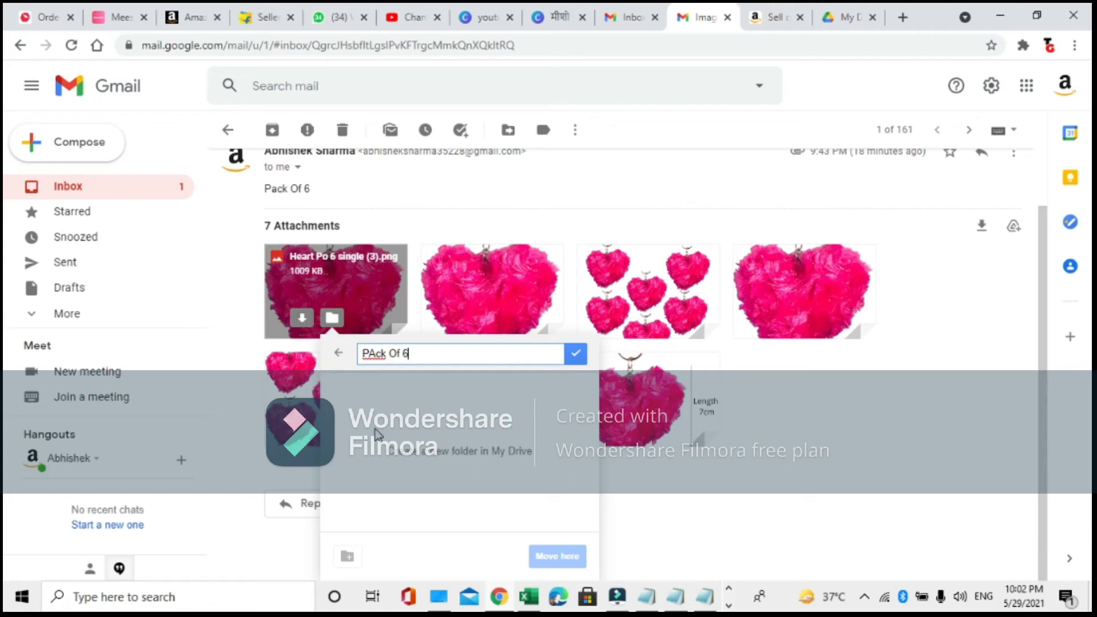
left_click(575, 356)
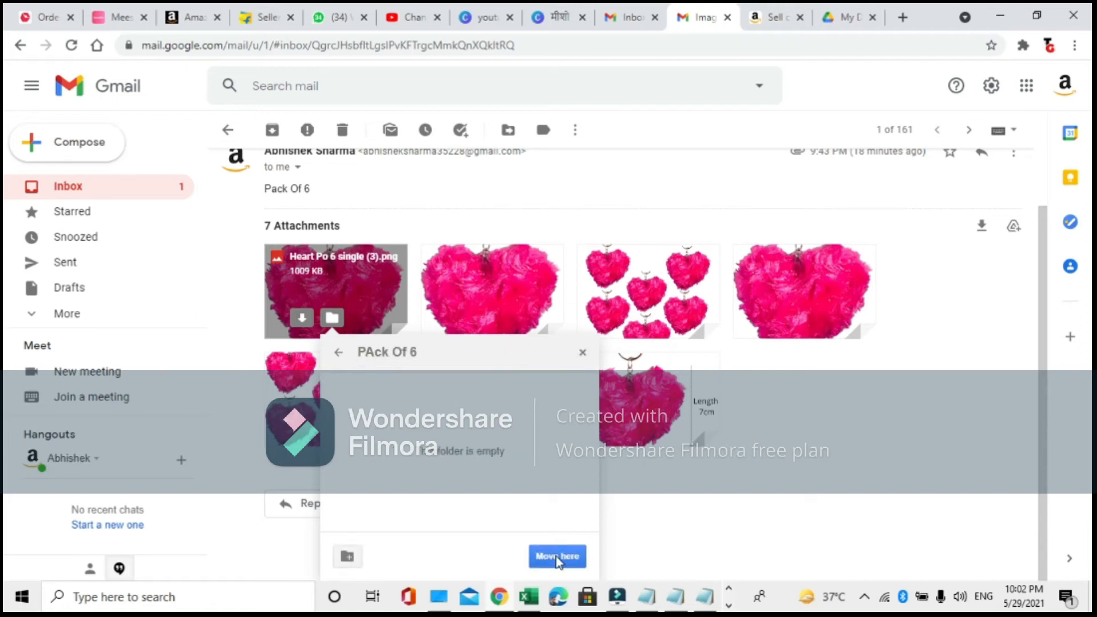
left_click(558, 557)
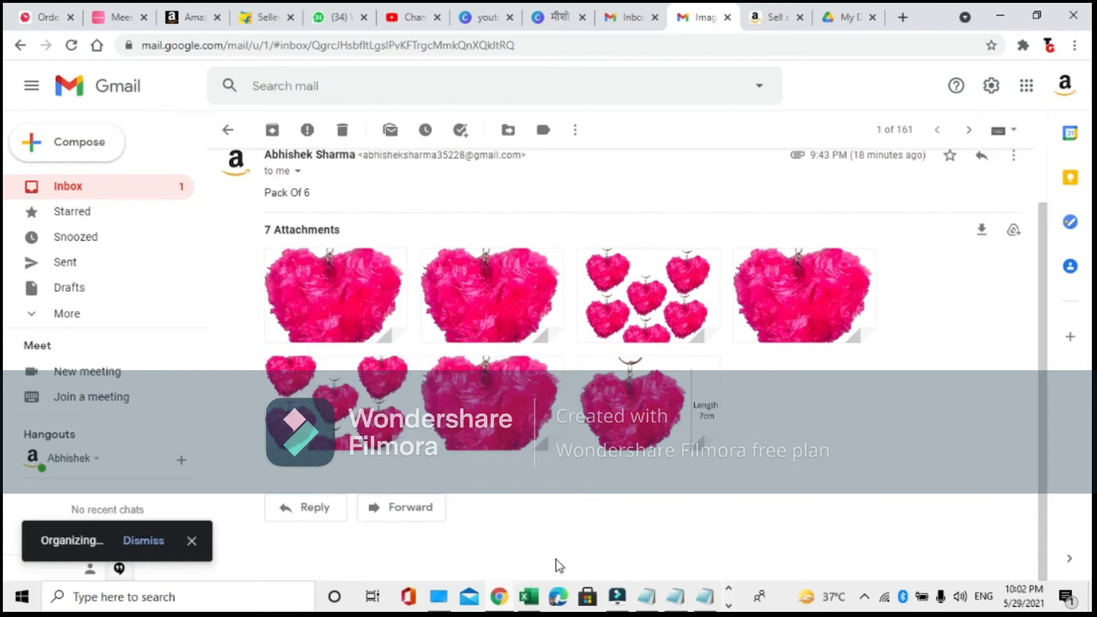
Step: Add the remaining heart keychain image attachments to Google Drive and gather them in the PAck Of 6 folder
mouse_move(483, 301)
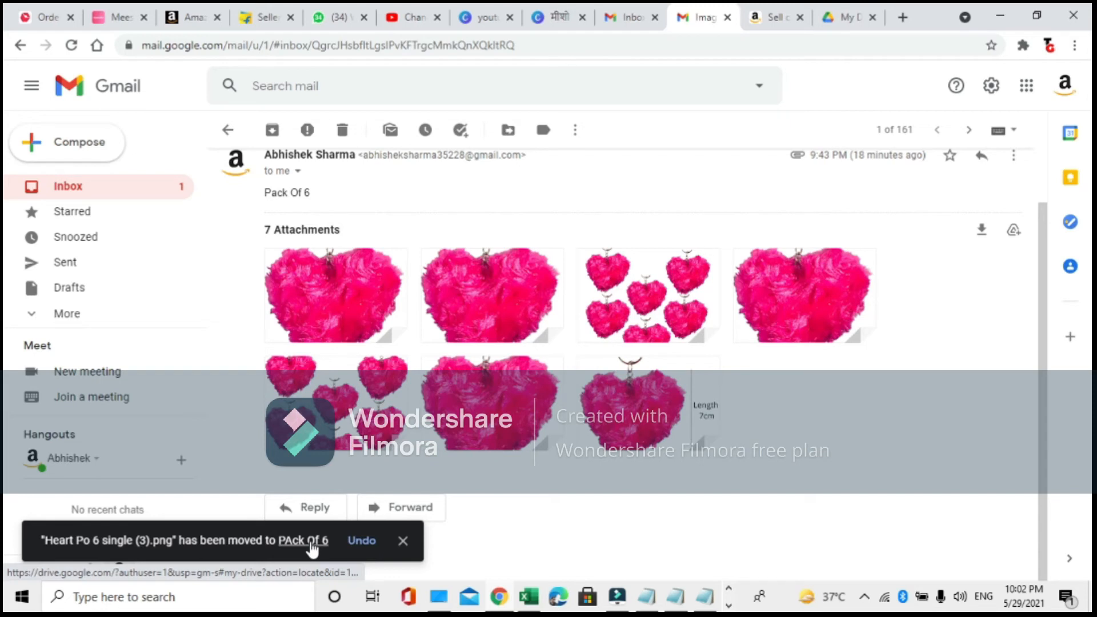
left_click(489, 434)
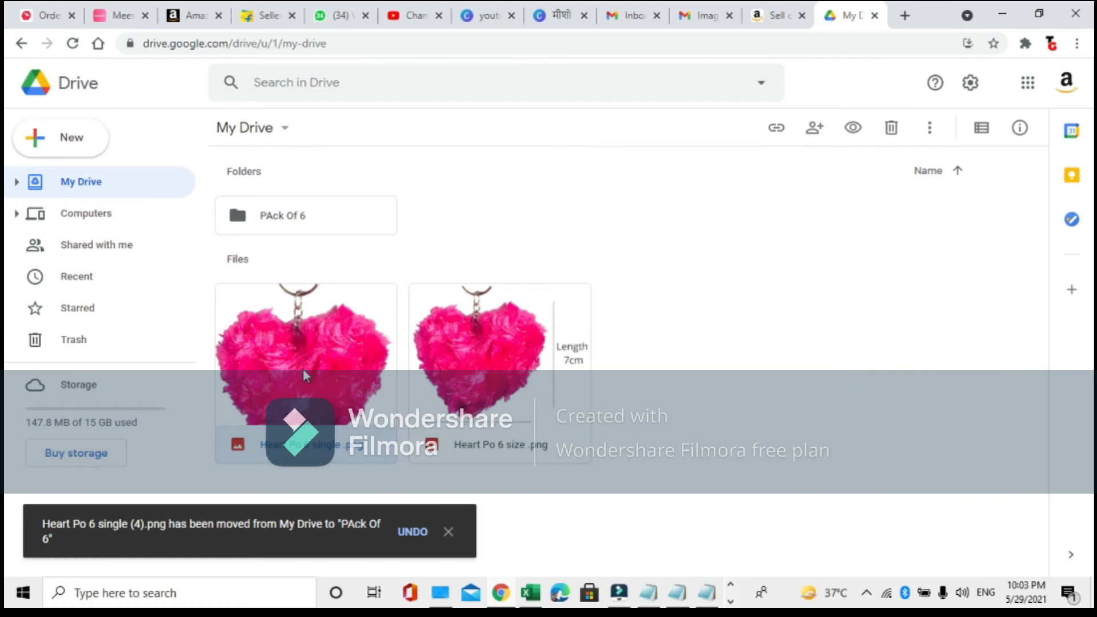
Step: Update the sharing permission of the PAck Of 6 folder in My Drive and open a new browser tab
right_click(263, 215)
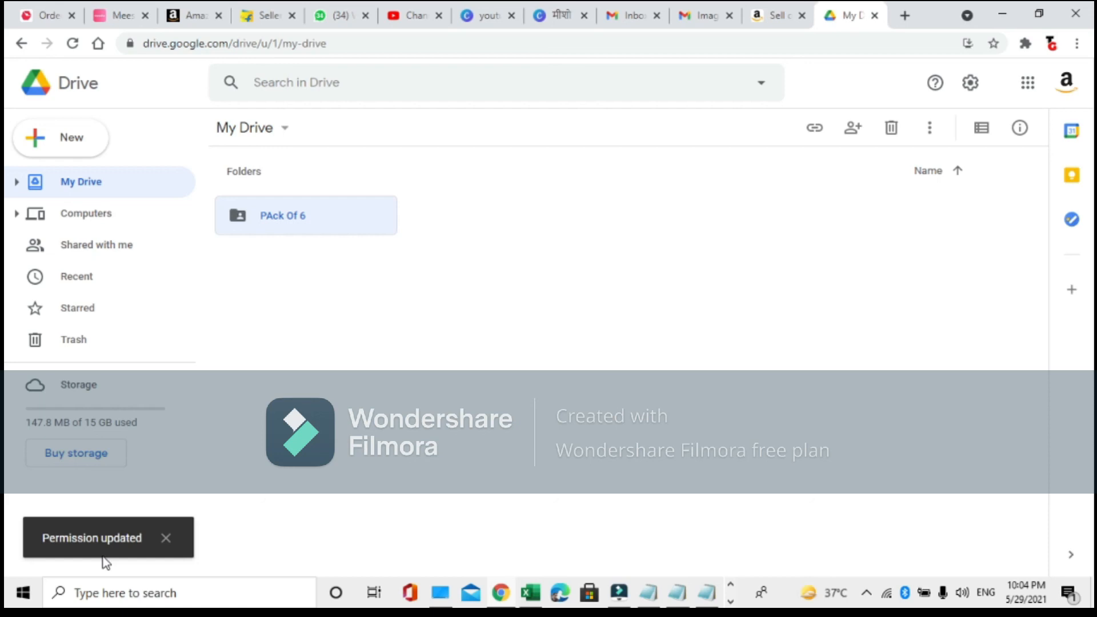
key("ctrl+t")
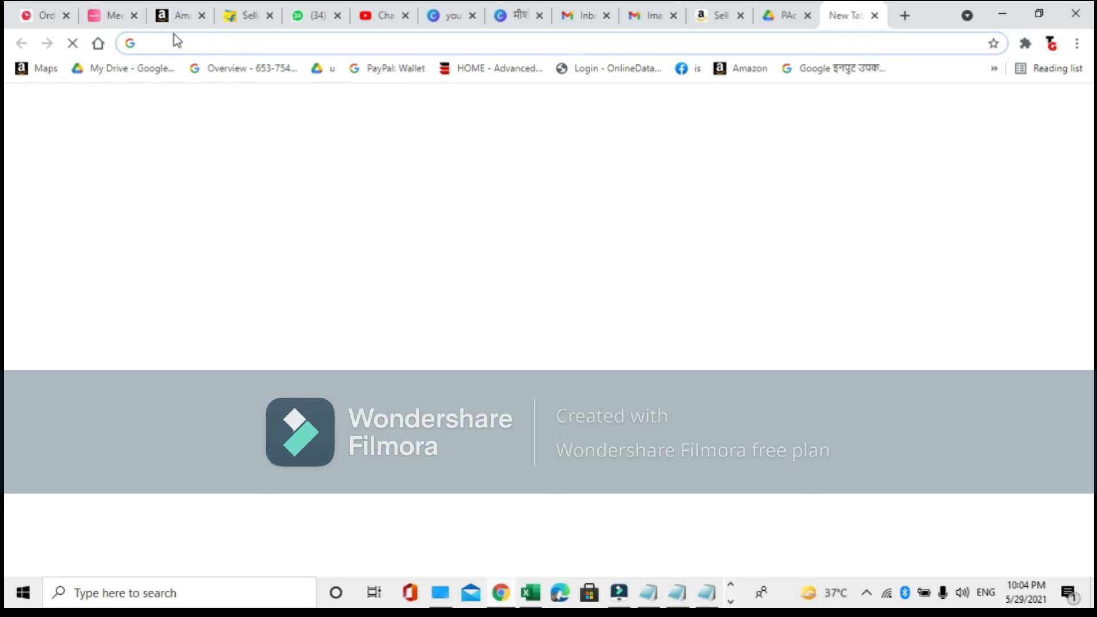